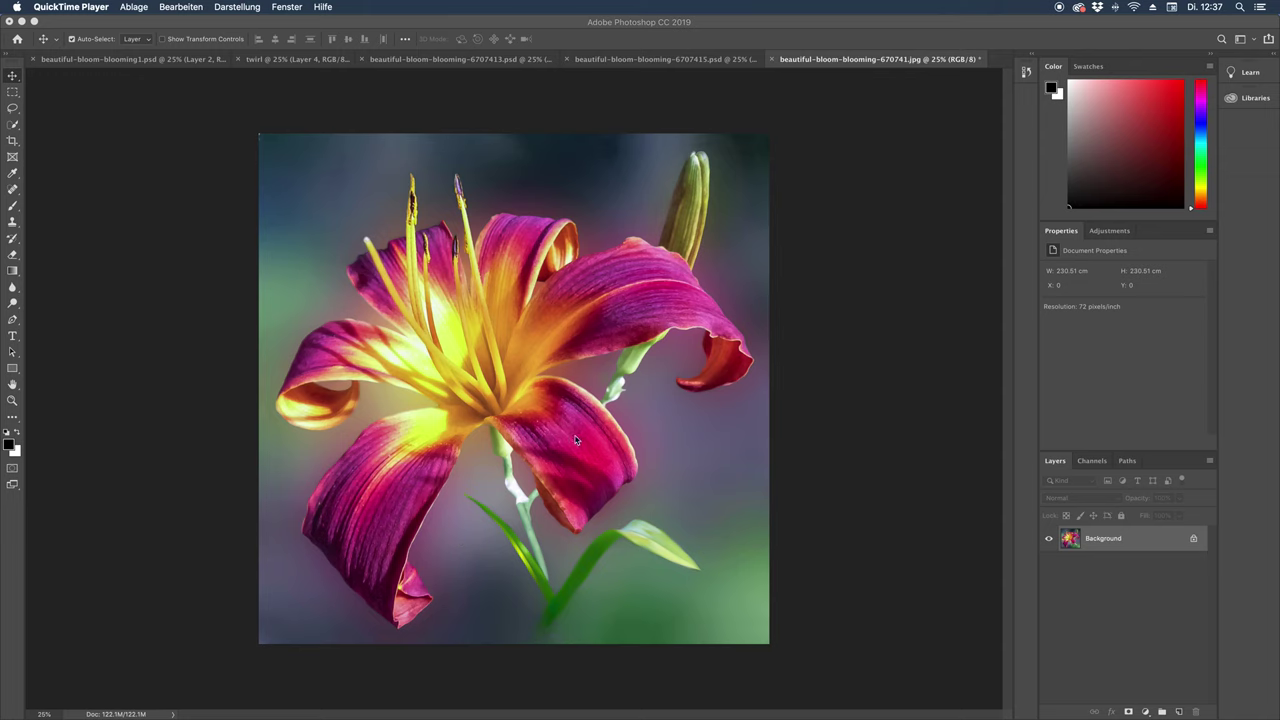
- Bring Photoshop forward and return to the original lily photo document
click(128, 62)
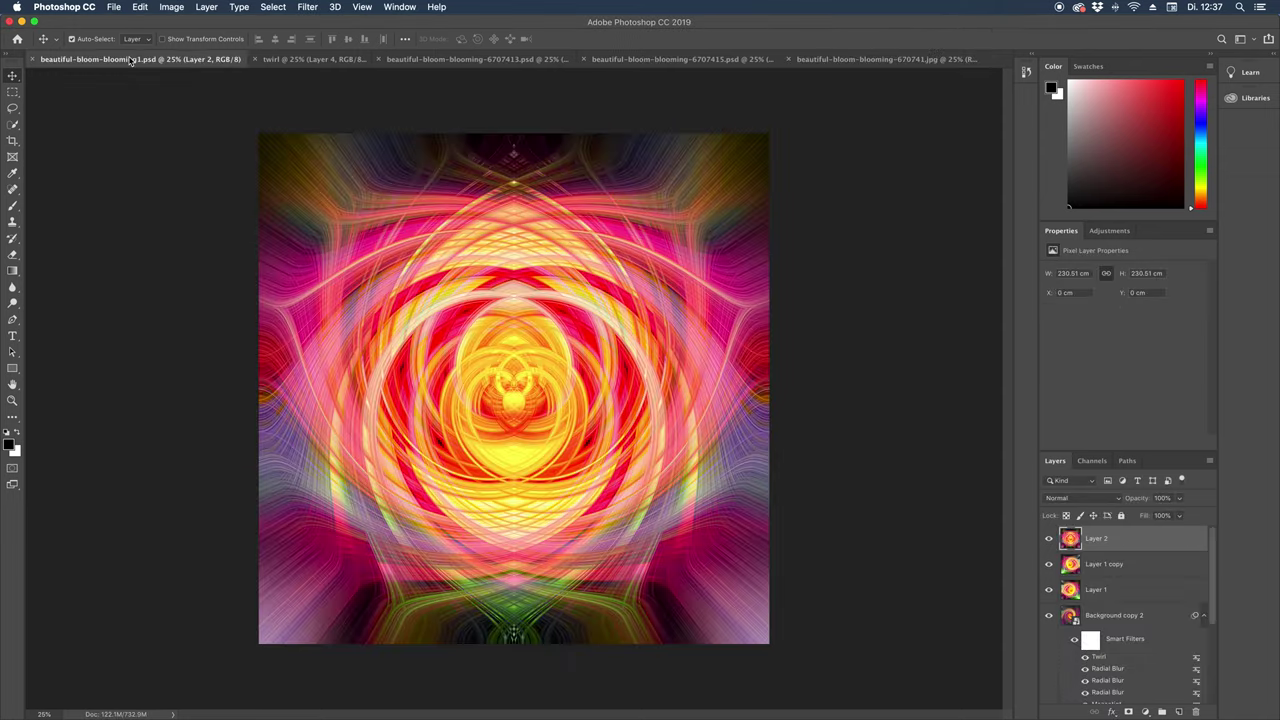
click(458, 62)
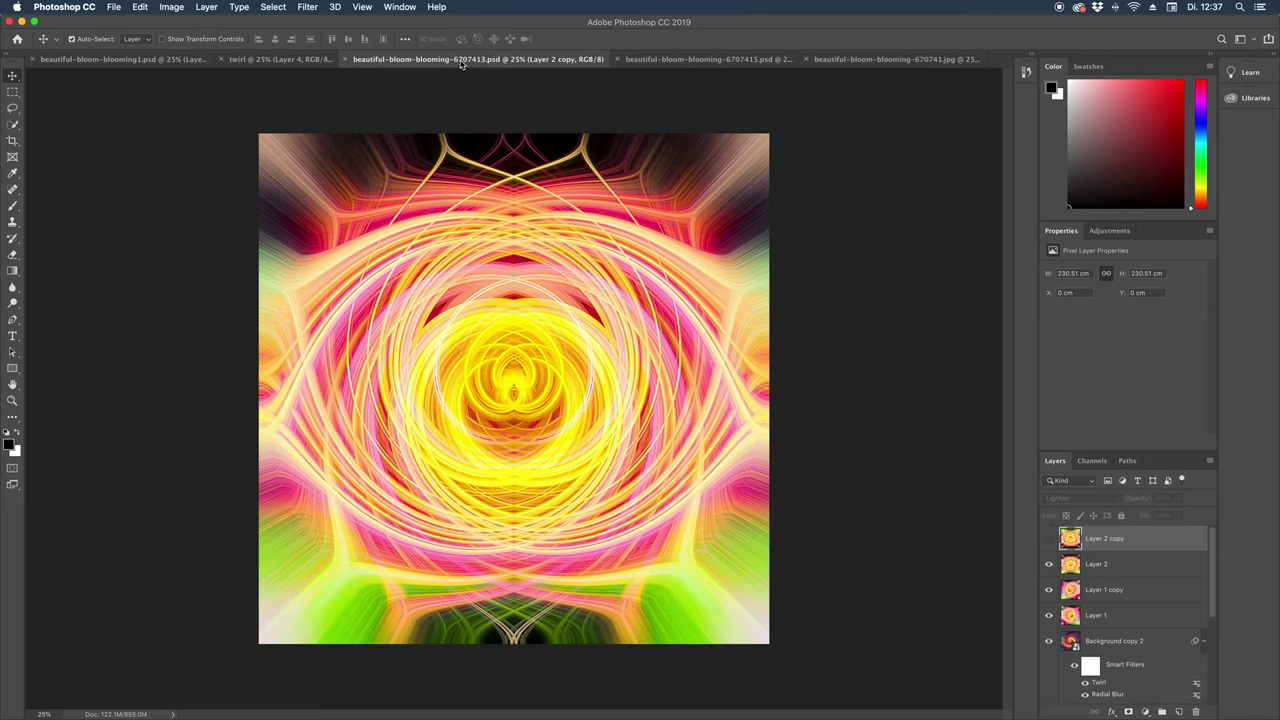
click(750, 60)
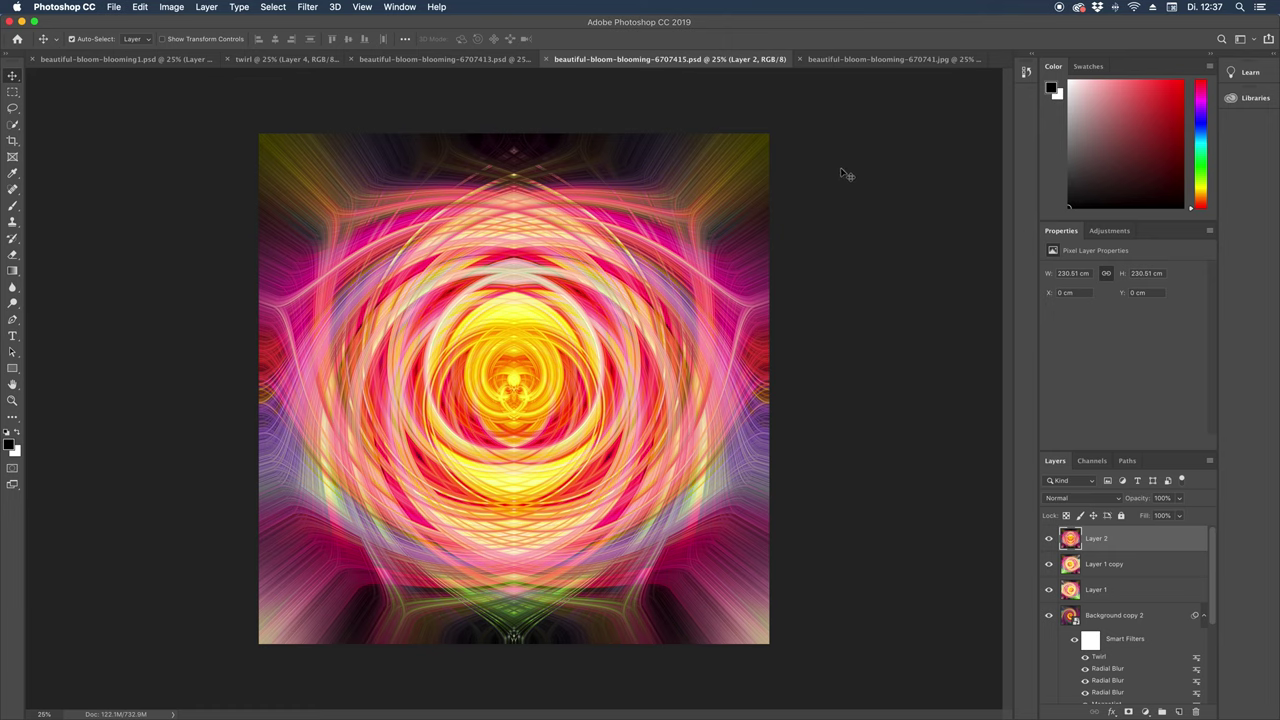
click(882, 59)
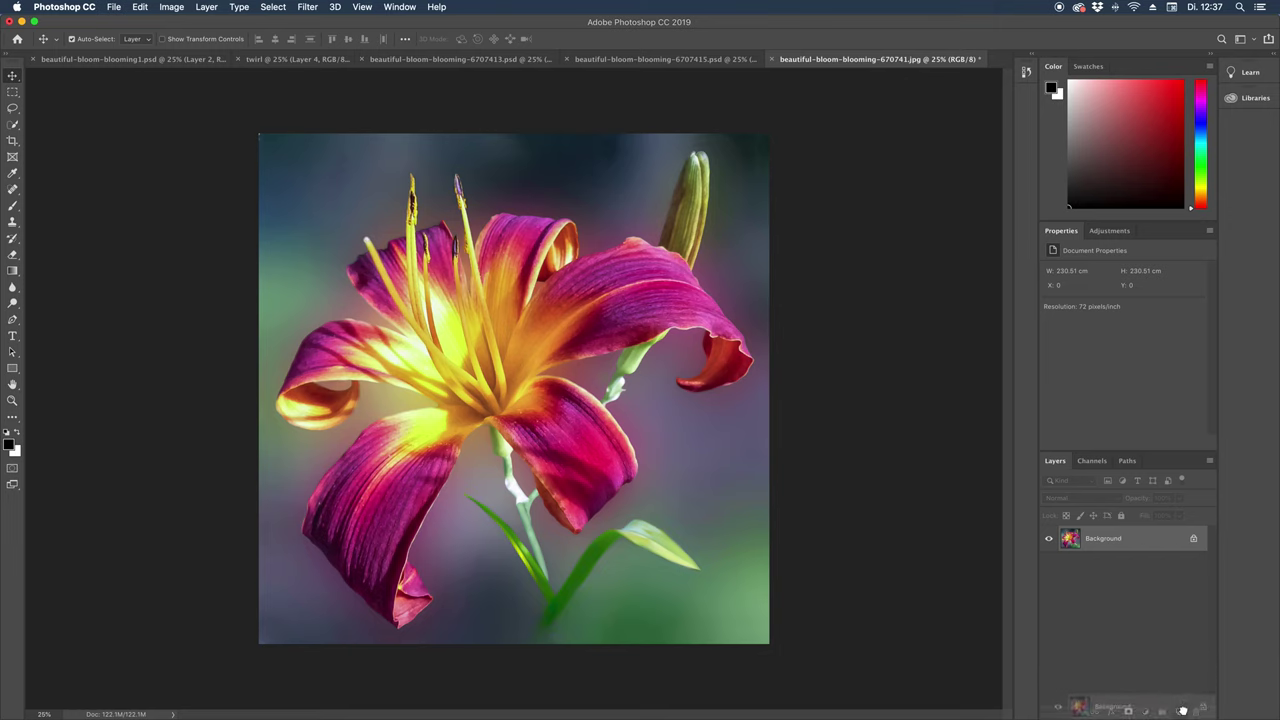
- Duplicate the Background layer and convert the copy to a smart object
drag(1150, 539, 1180, 711)
right_click(1134, 542)
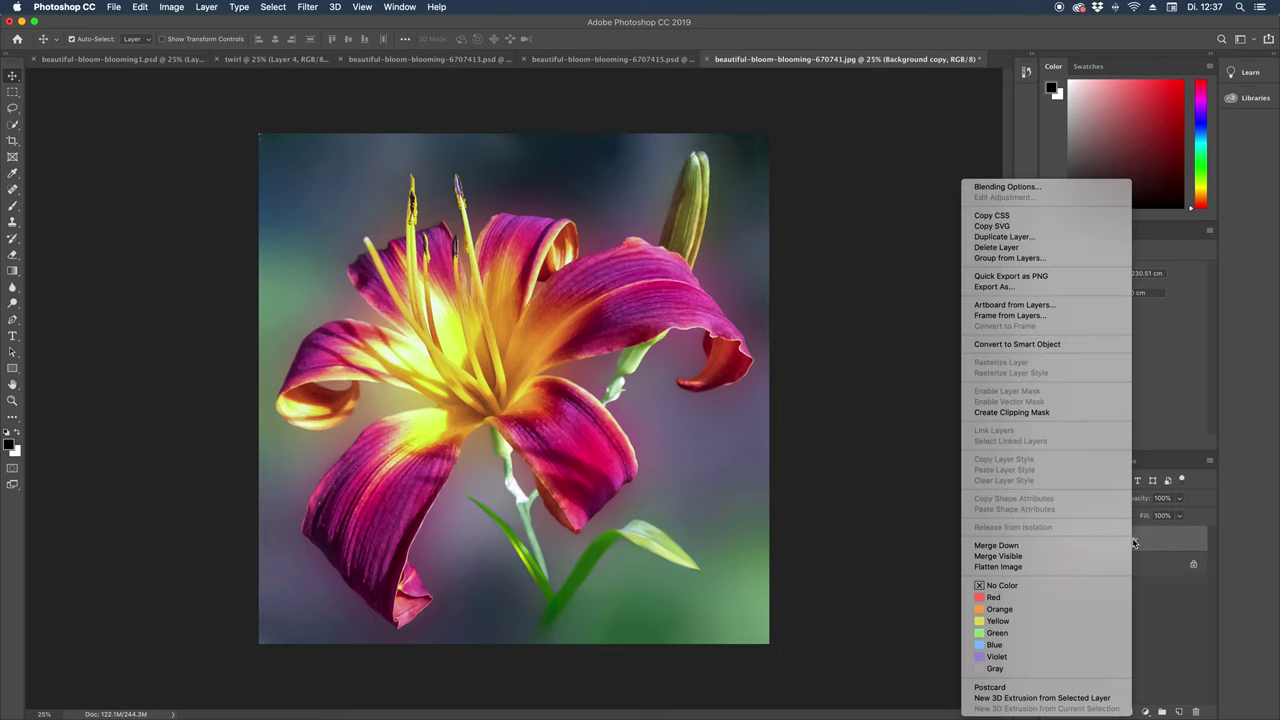
click(1044, 343)
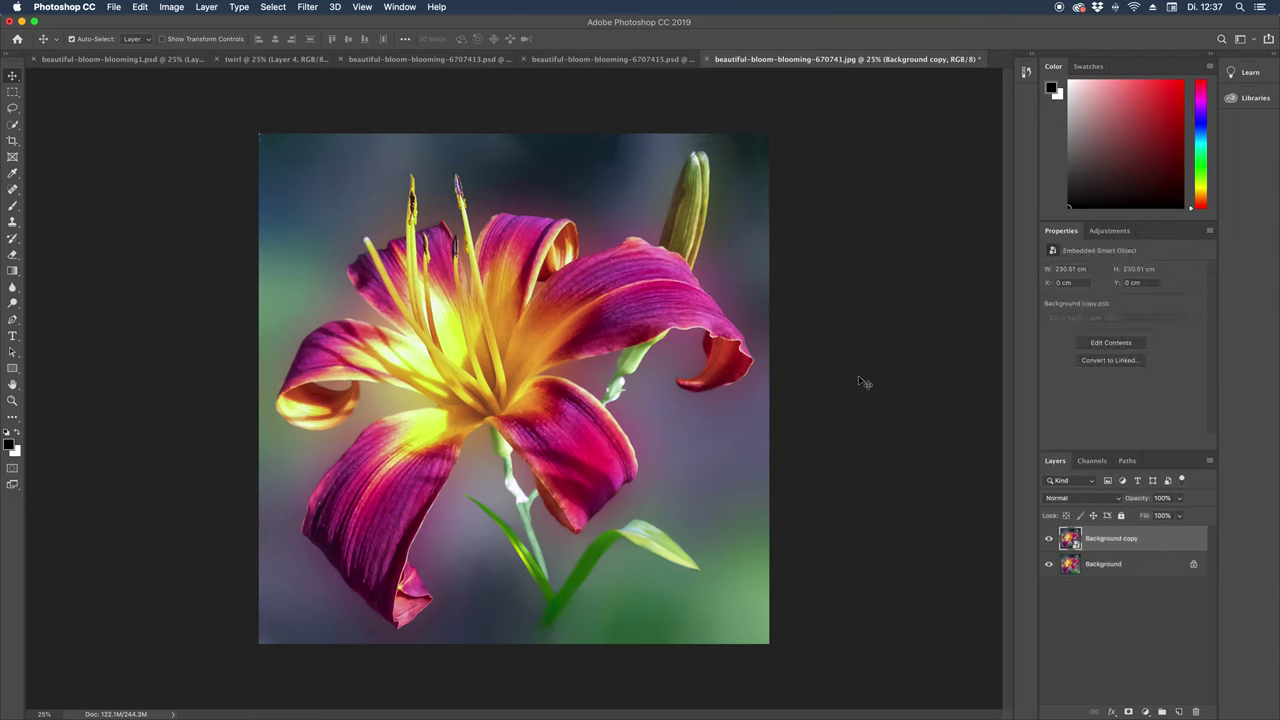
- Apply a Medium Strokes Mezzotint filter to the Background copy smart object
click(316, 10)
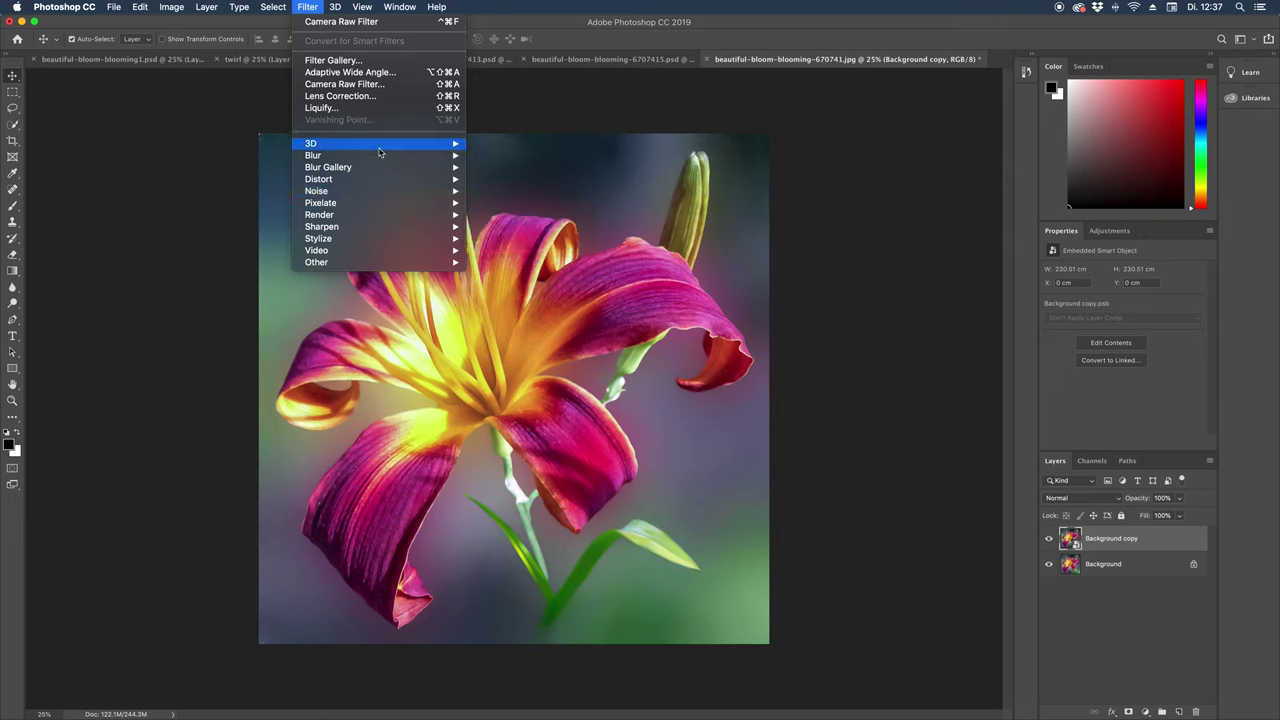
mouse_move(320, 203)
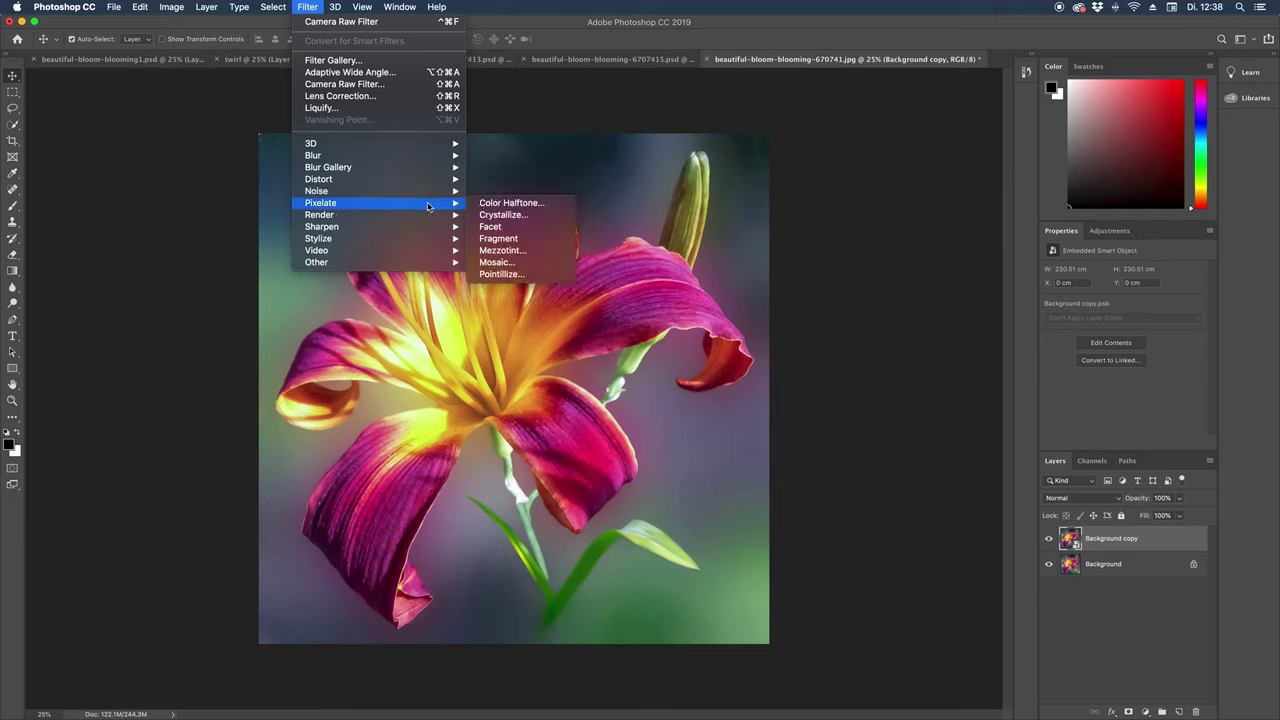
click(512, 252)
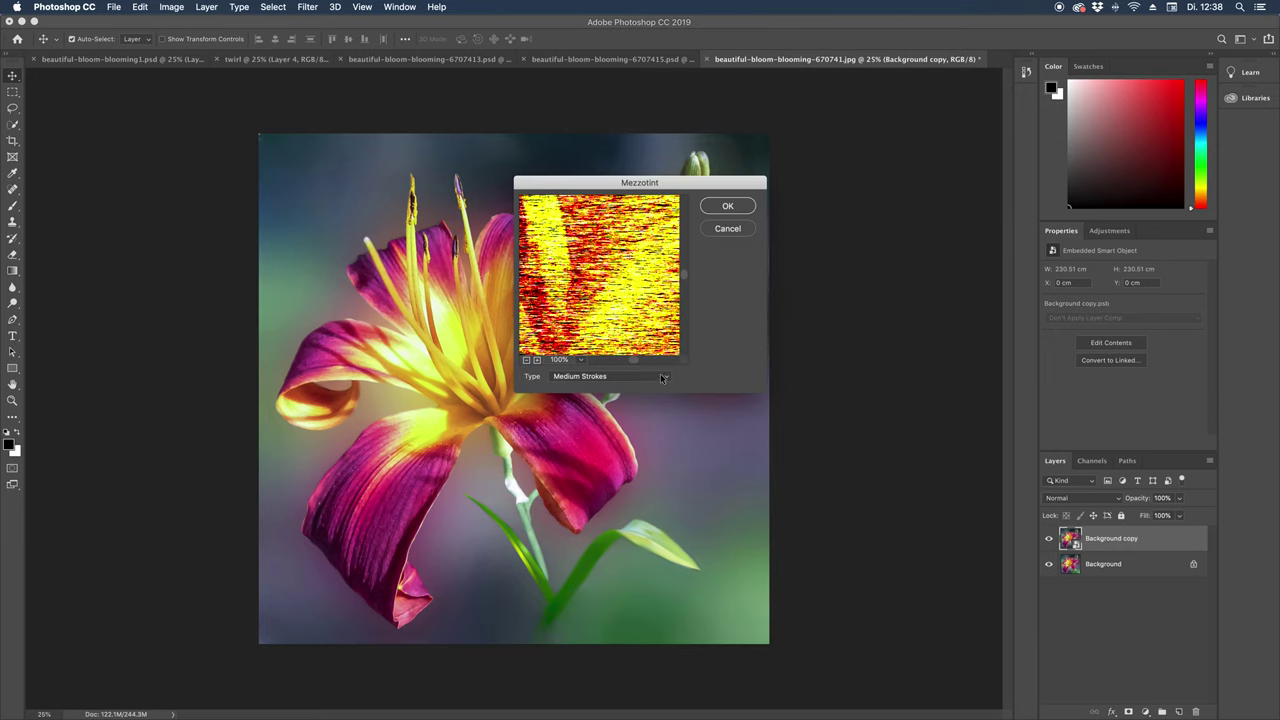
click(661, 376)
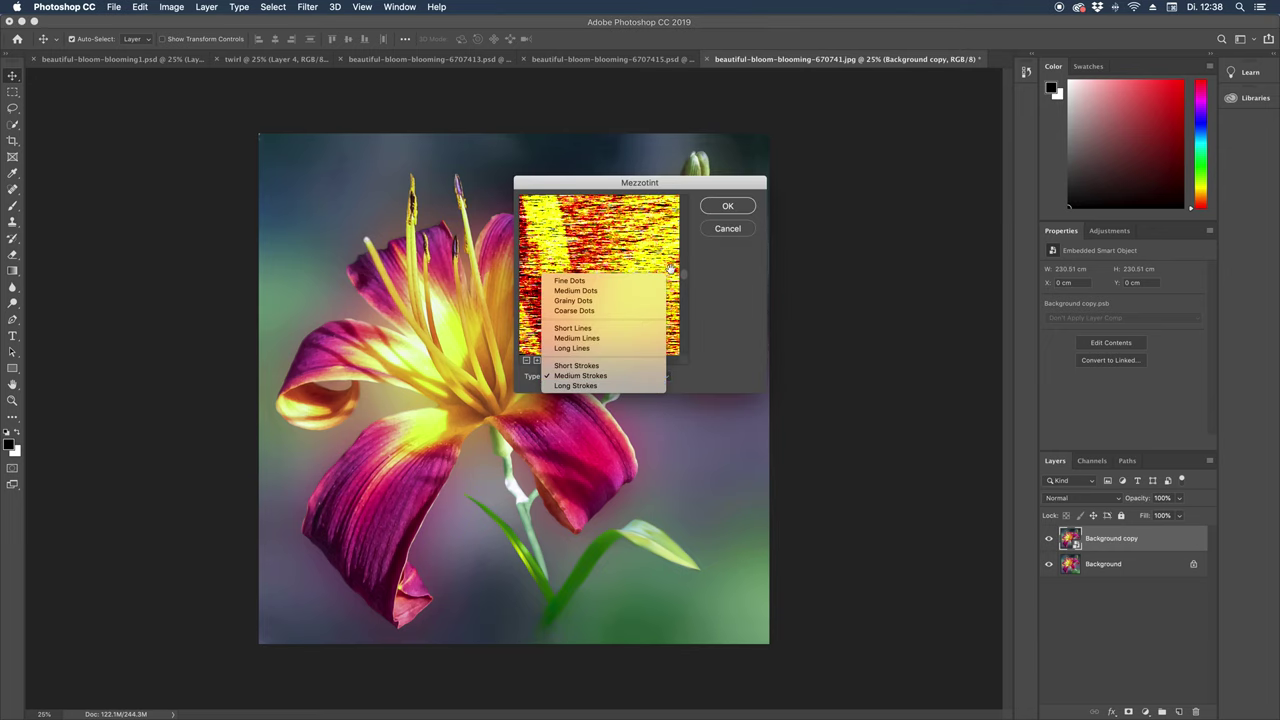
click(737, 298)
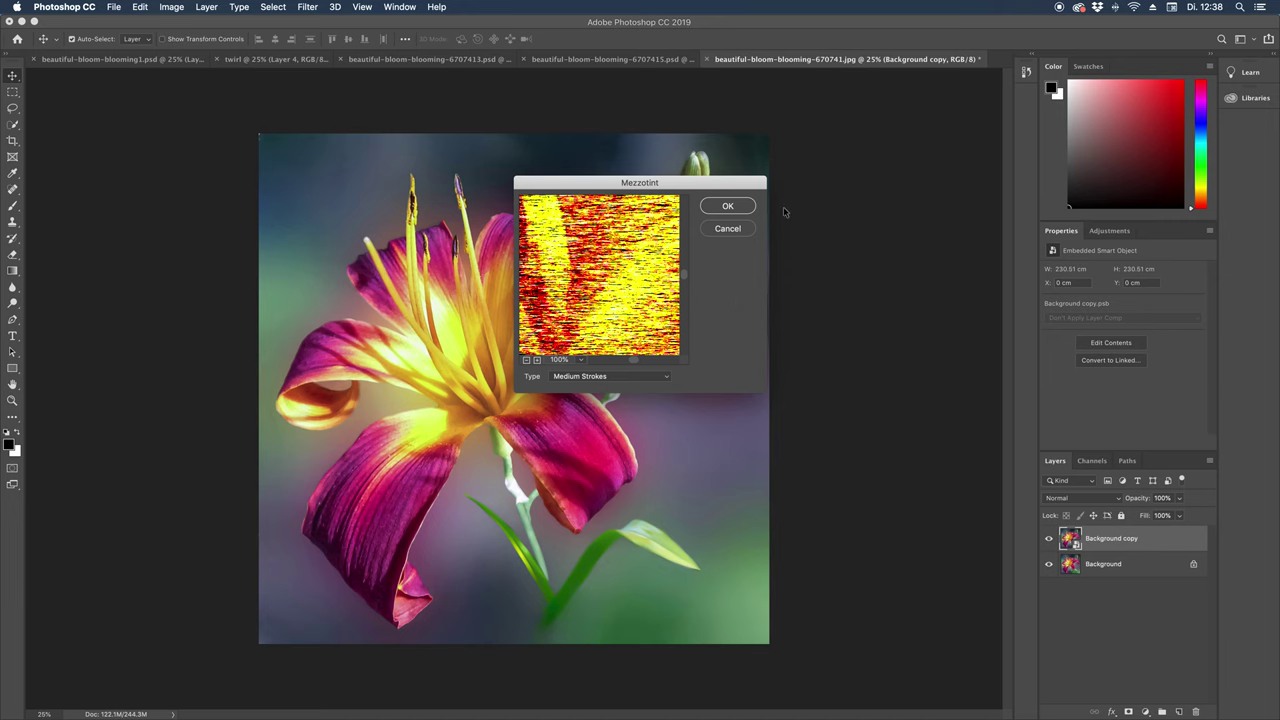
click(728, 205)
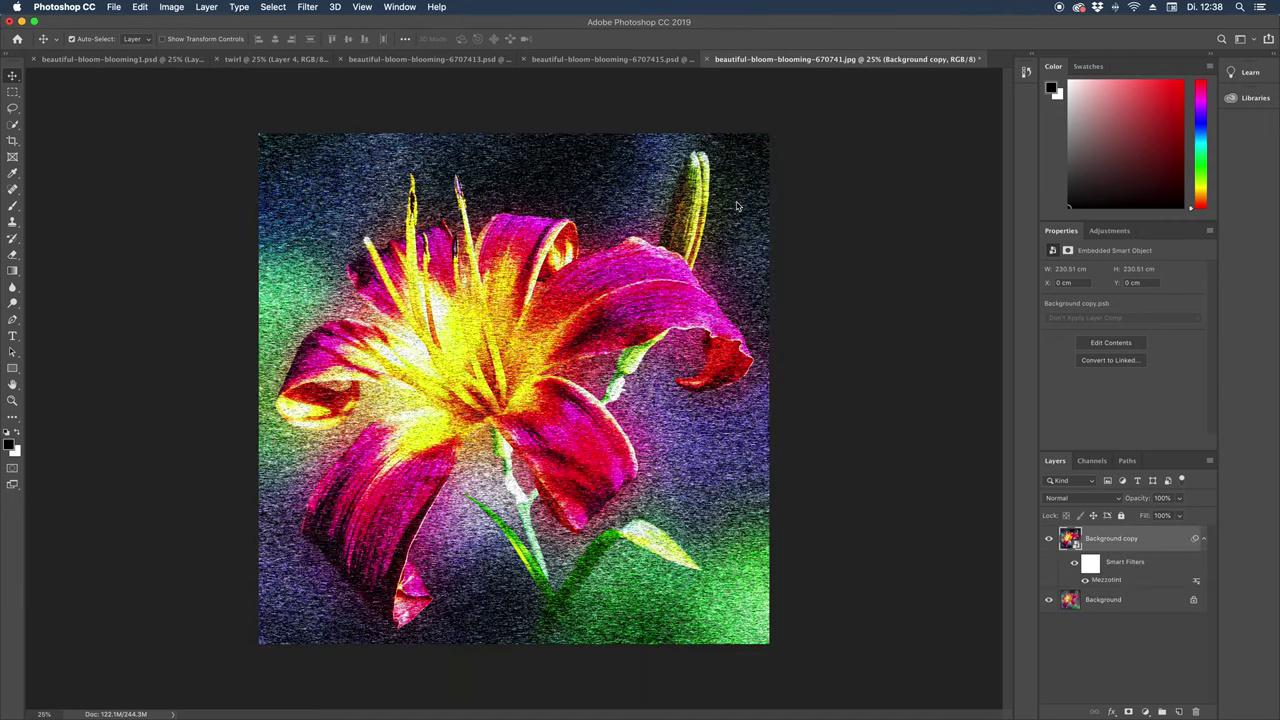
click(306, 7)
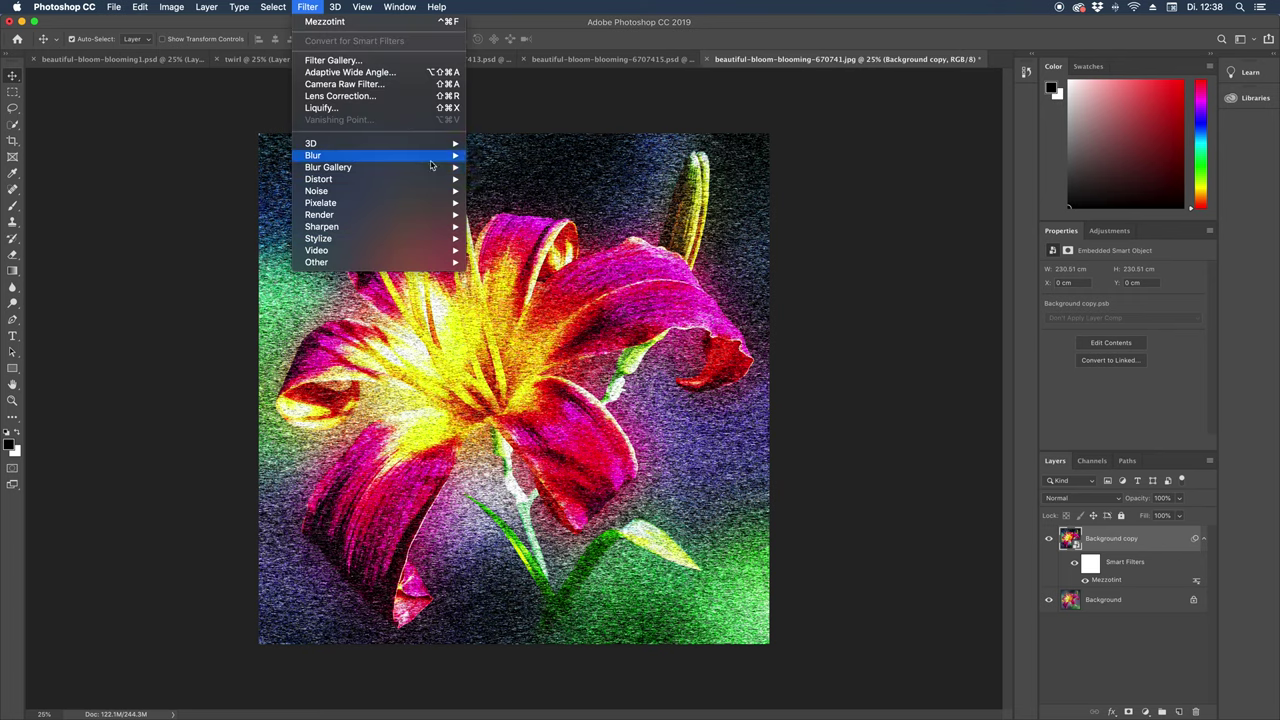
mouse_move(313, 155)
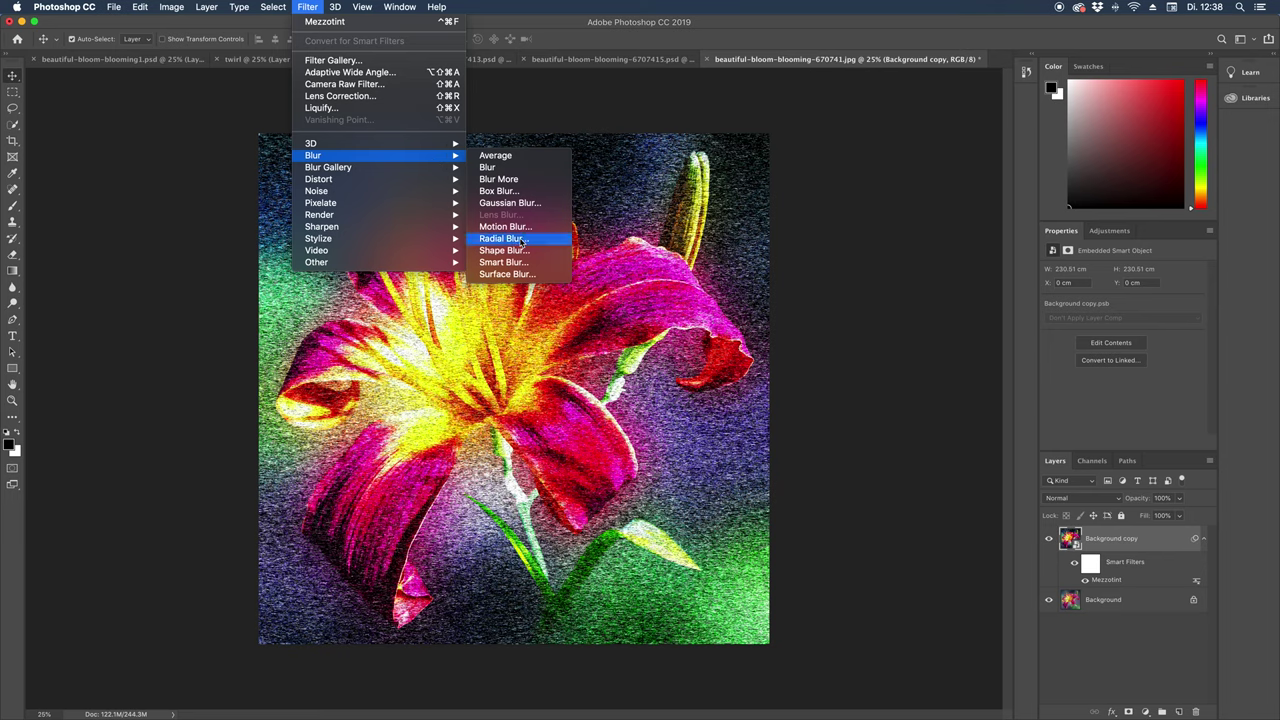
- Apply two Zoom Radial Blur passes at amount 100 in Draft quality
click(521, 242)
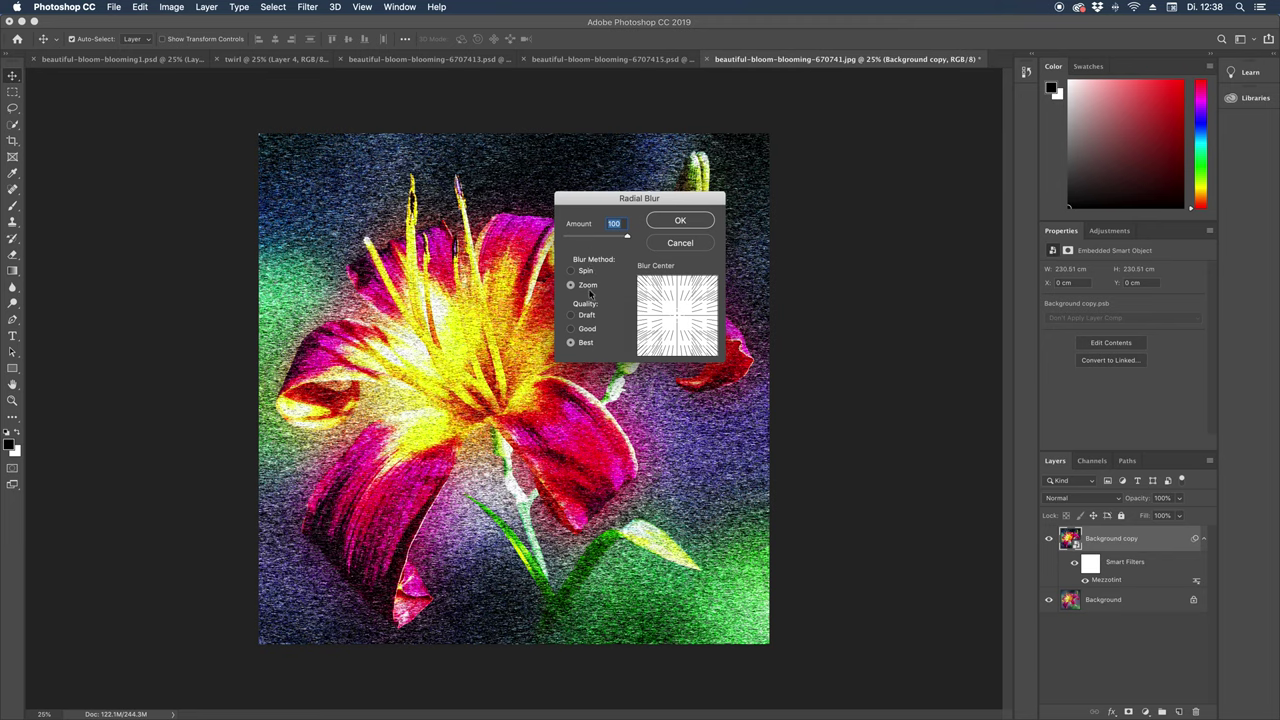
click(571, 316)
click(700, 220)
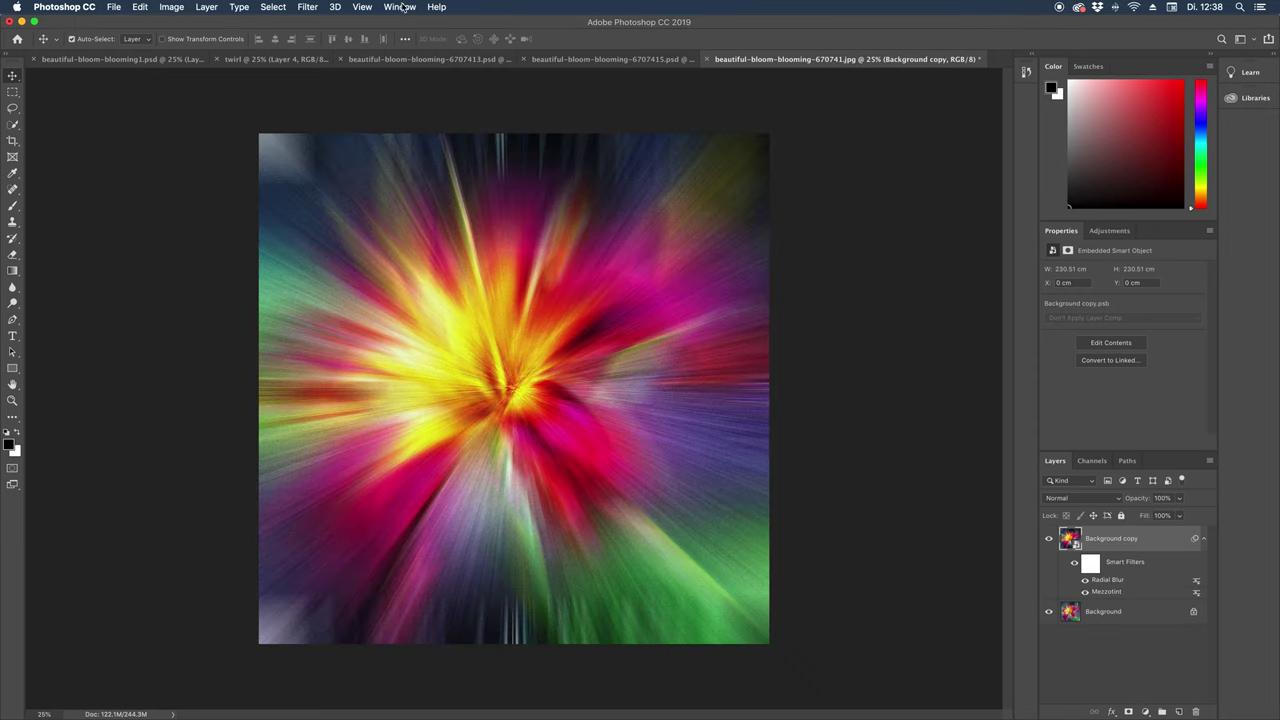
click(307, 6)
click(497, 97)
key(ctrl+alt+f)
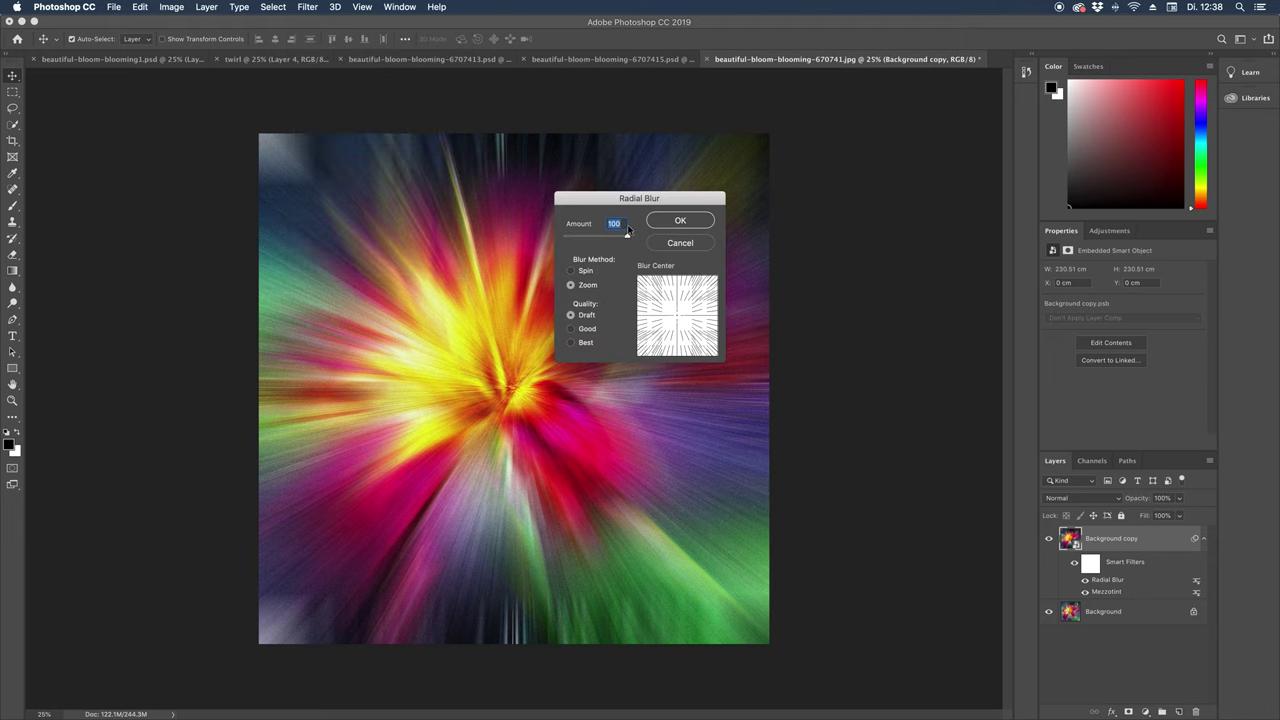
click(686, 218)
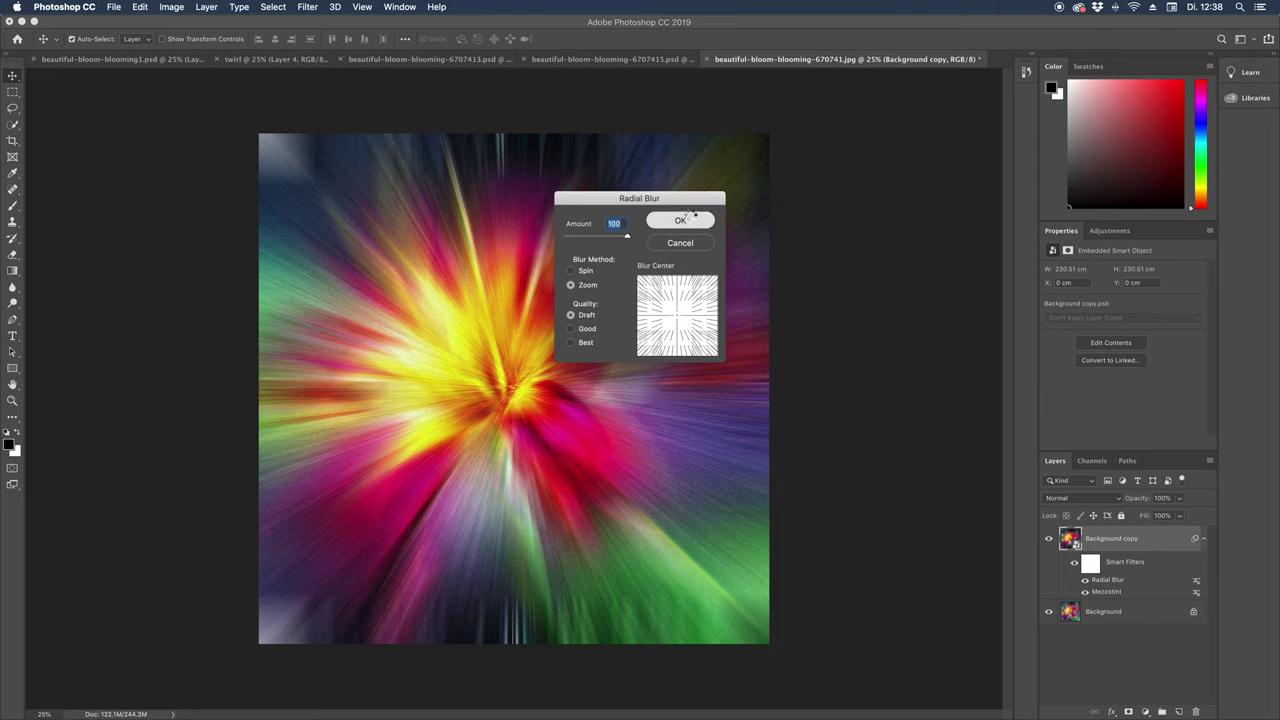
- Add a third Zoom Radial Blur at amount 100 with Best quality
click(312, 8)
click(327, 22)
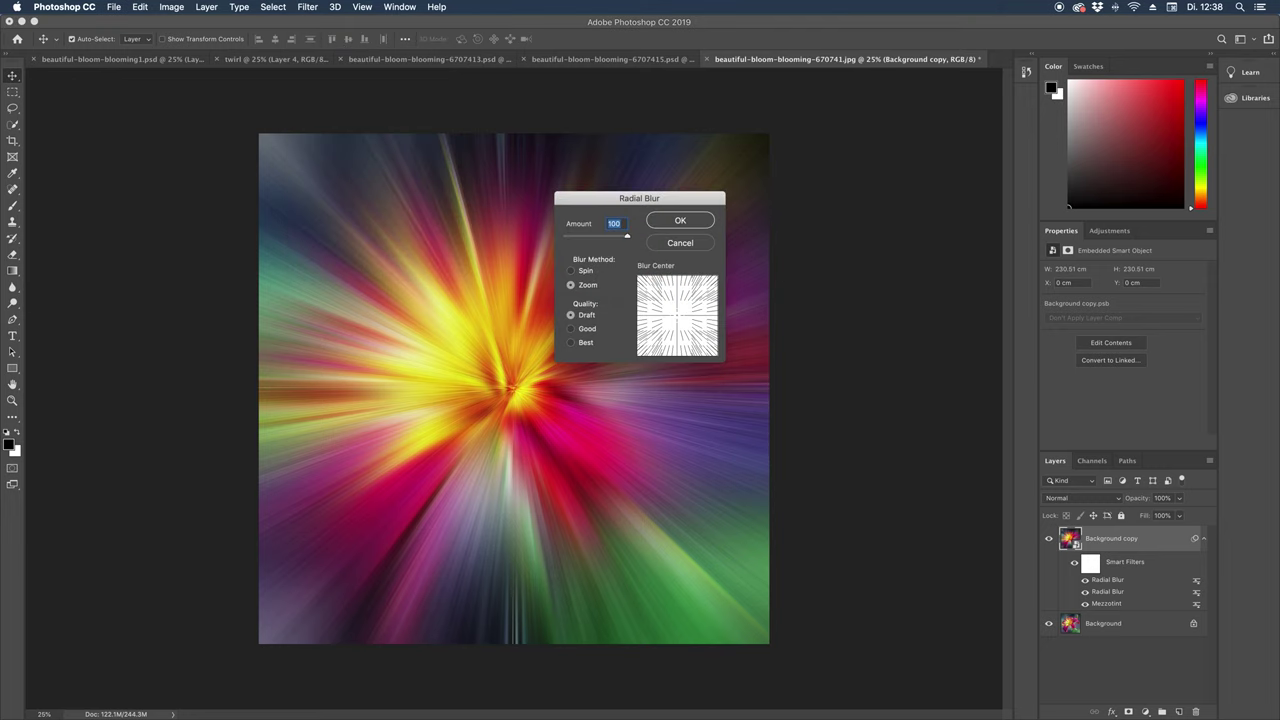
click(571, 343)
click(681, 220)
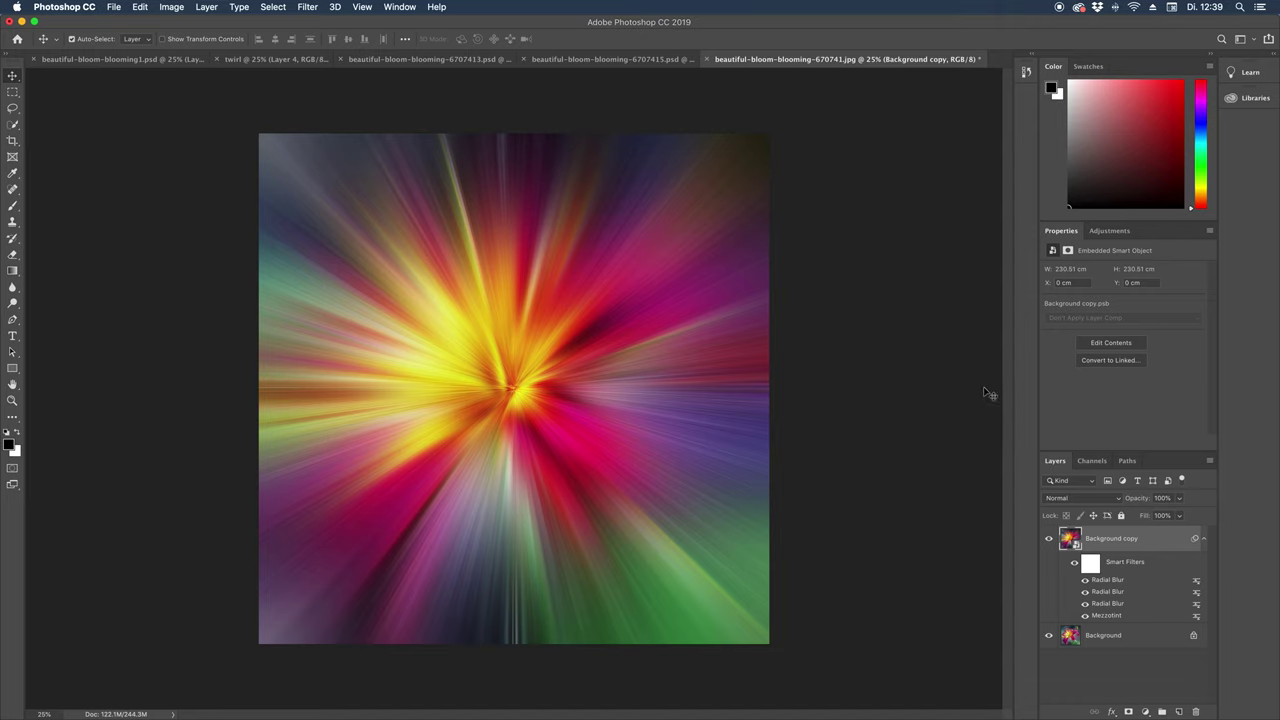
- Twirl the smart object at angle -516, then duplicate it as Background copy 2
click(305, 10)
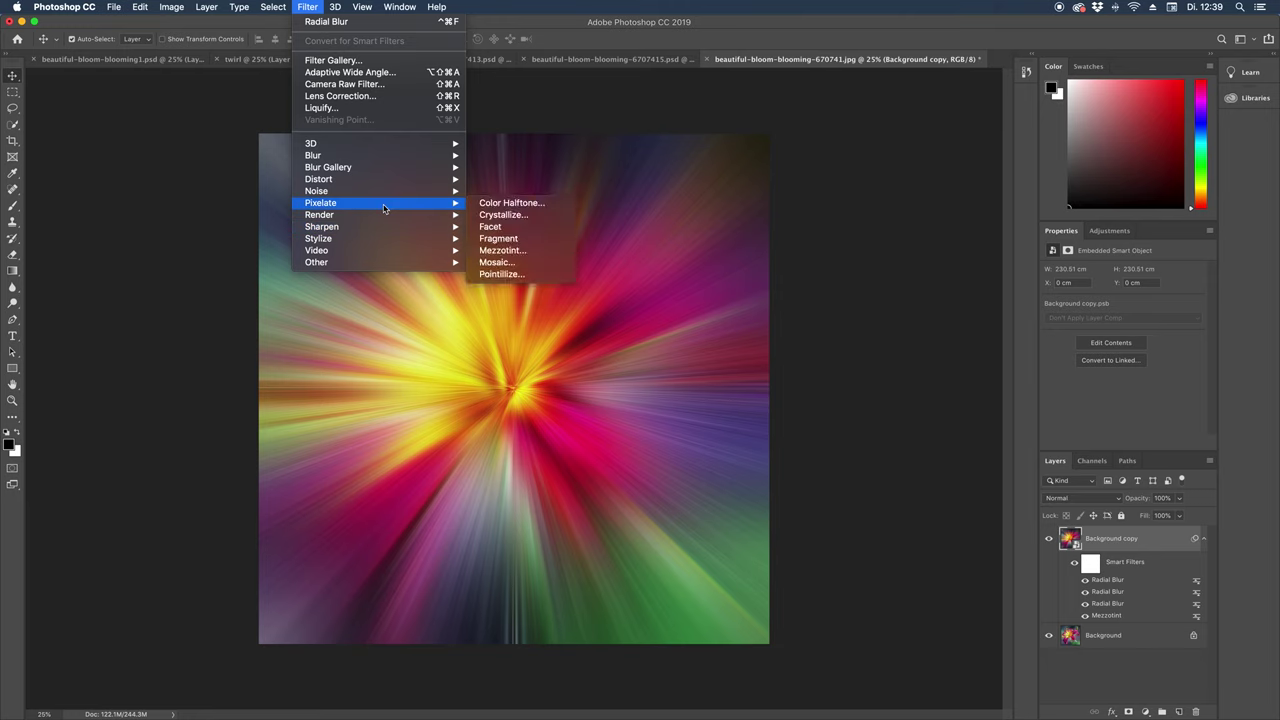
mouse_move(318, 179)
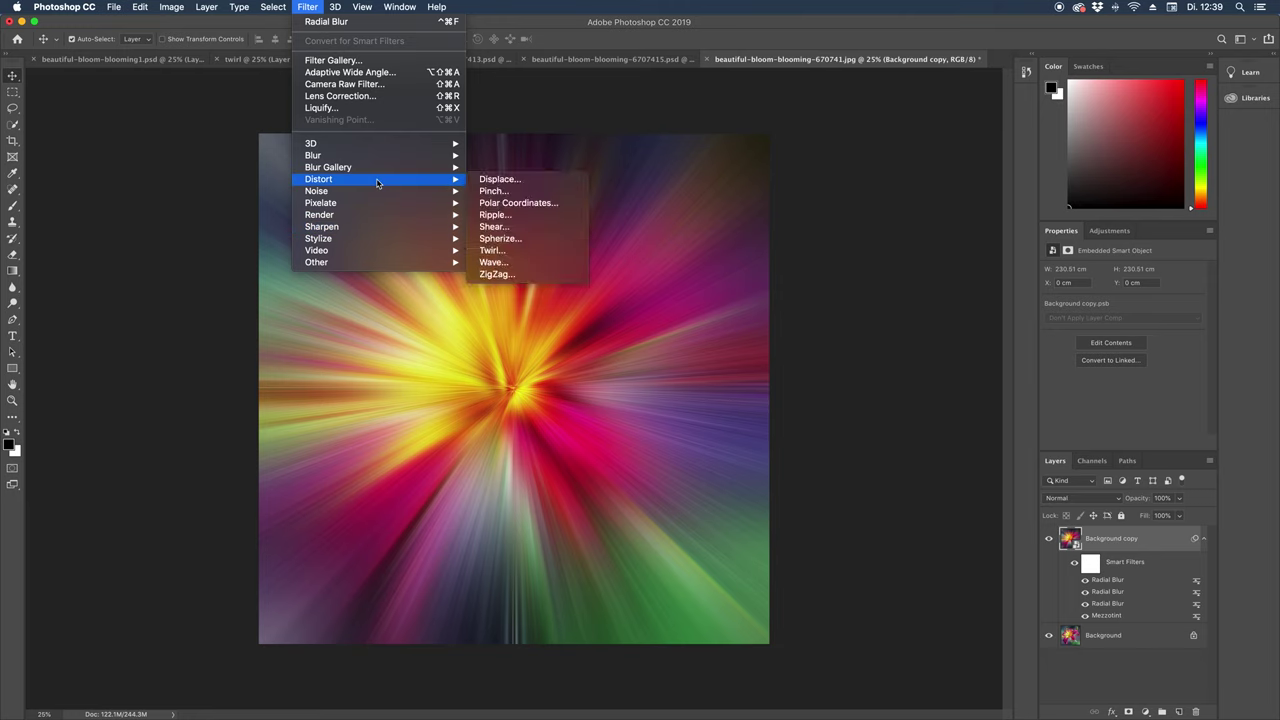
click(508, 254)
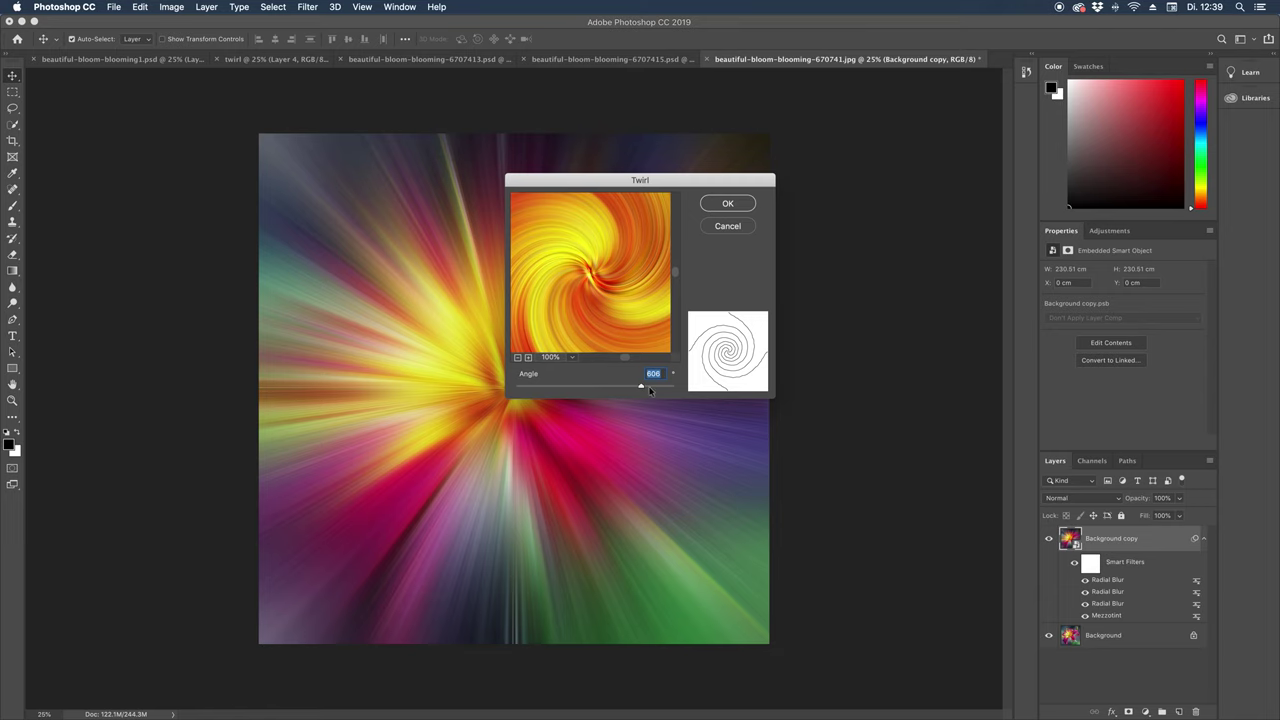
mouse_move(642, 388)
mouse_down()
mouse_move(548, 396)
mouse_move(555, 385)
mouse_up()
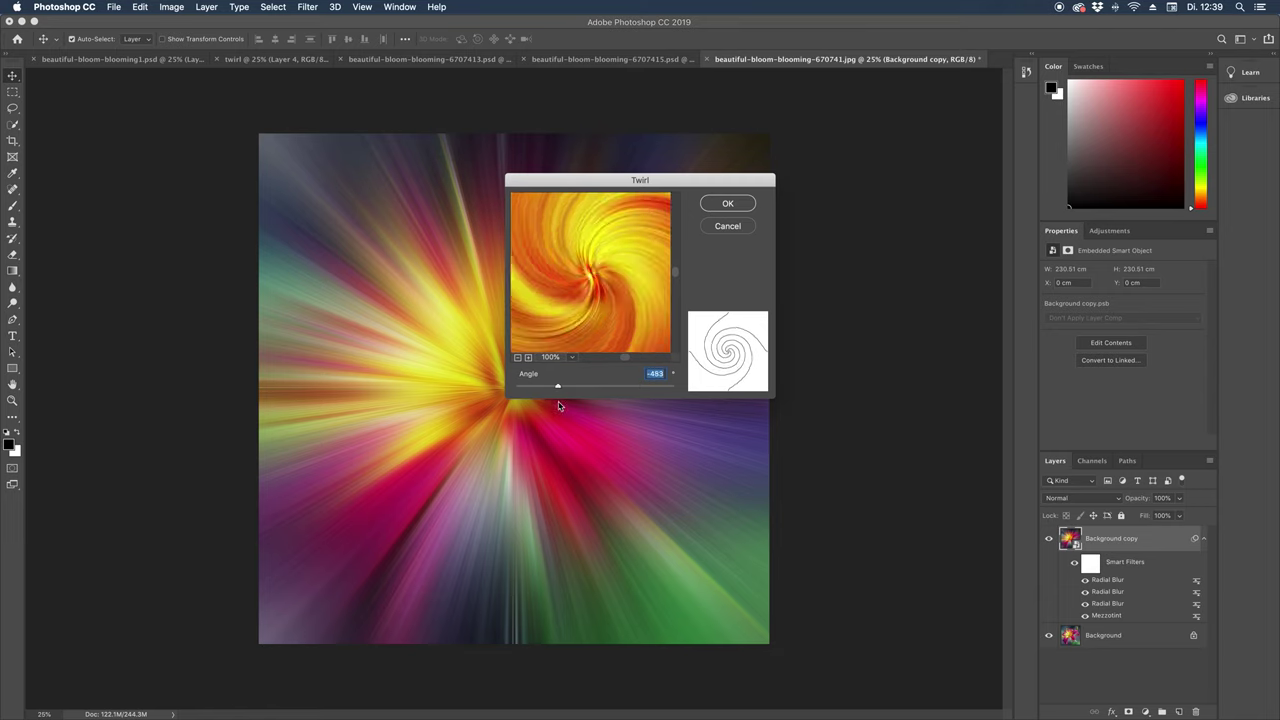
click(517, 357)
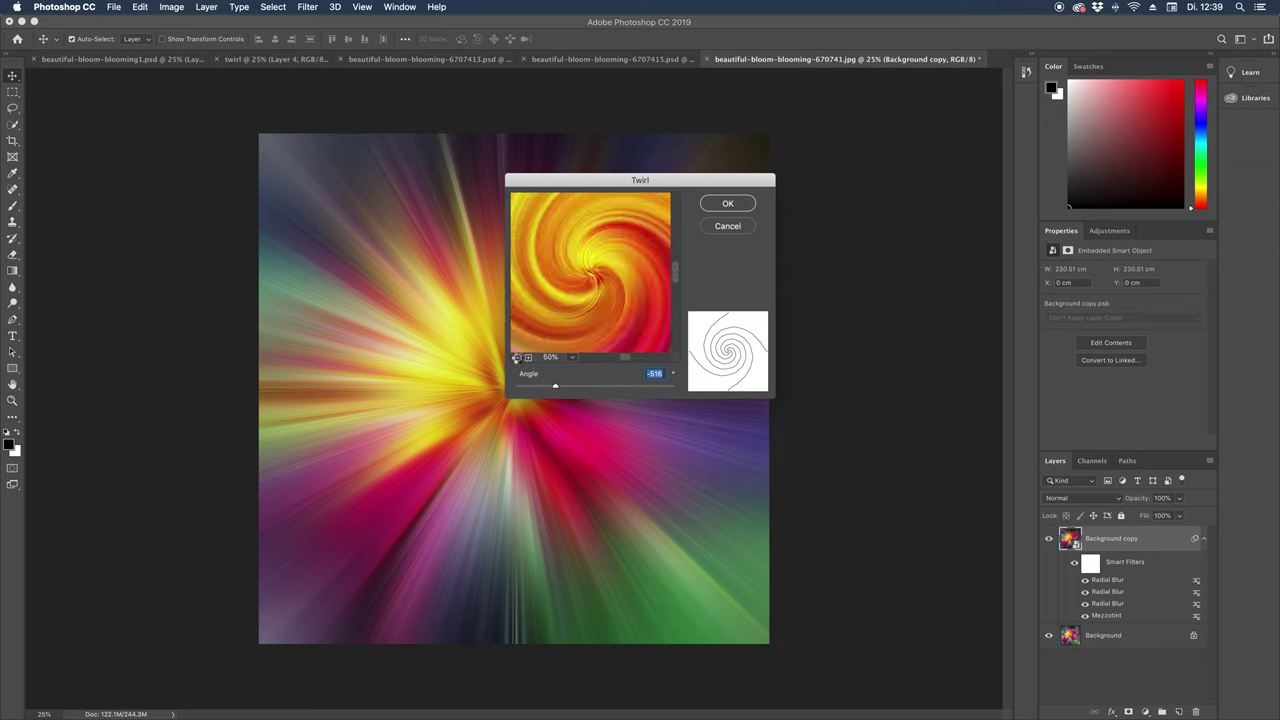
click(517, 357)
click(517, 357)
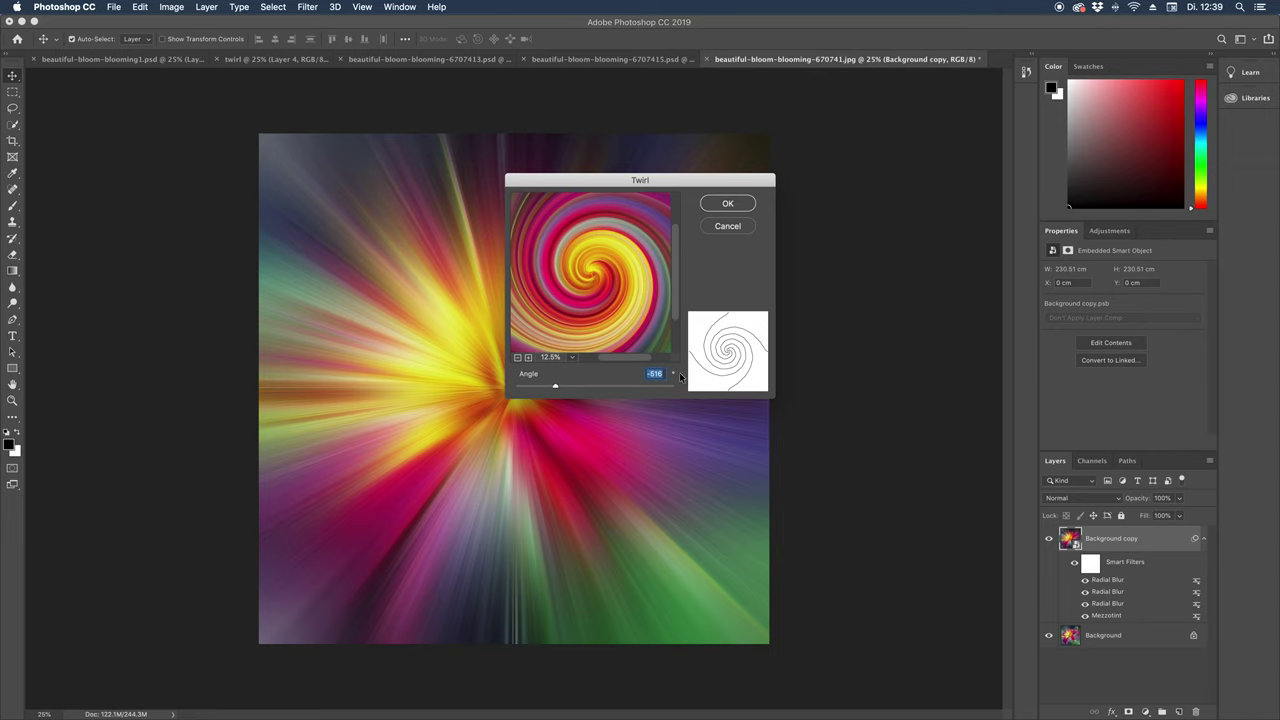
click(726, 204)
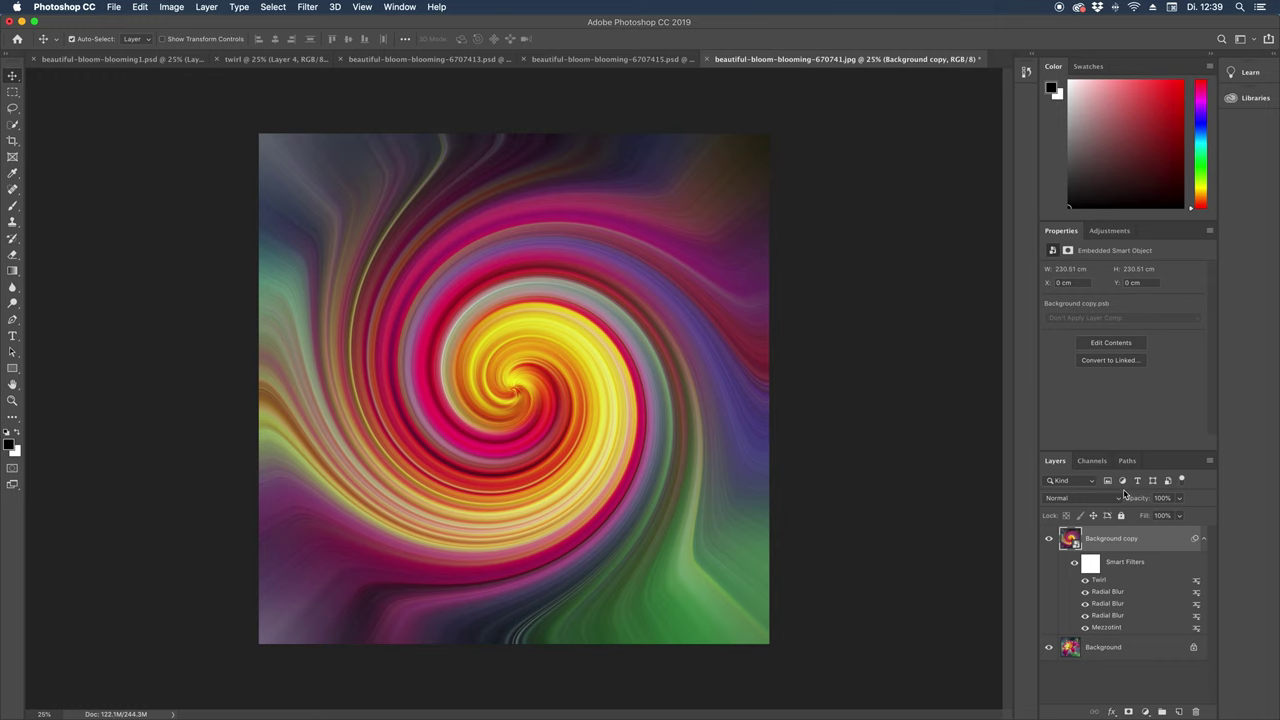
mouse_move(1161, 537)
mouse_down()
mouse_move(1183, 659)
mouse_move(1176, 711)
mouse_up()
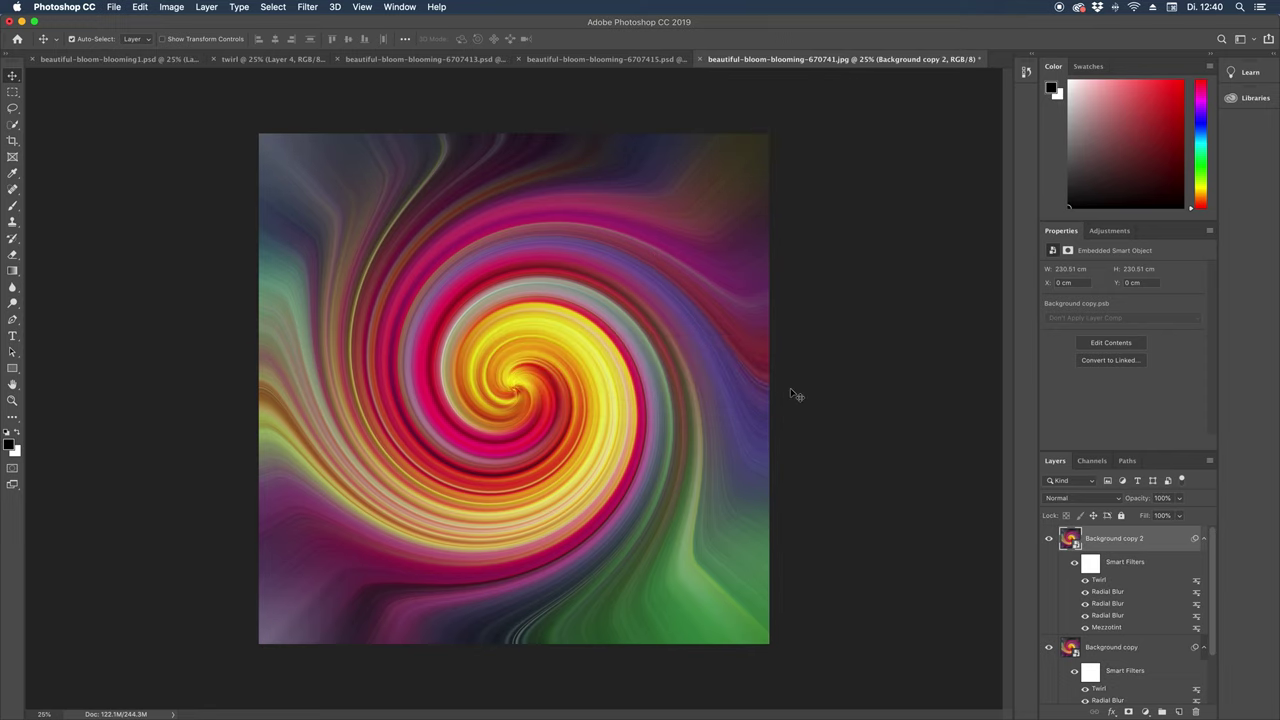
- Change Background copy 2's Twirl angle from -516 to 516
double_click(1100, 580)
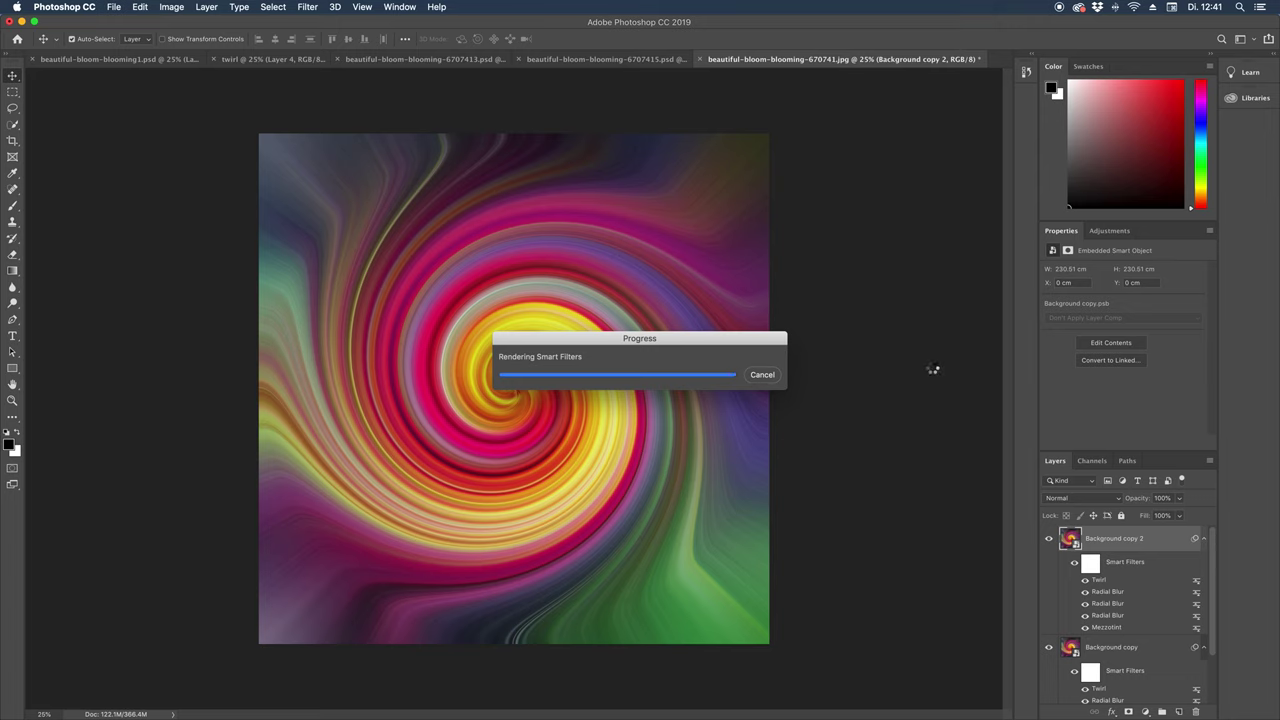
click(649, 378)
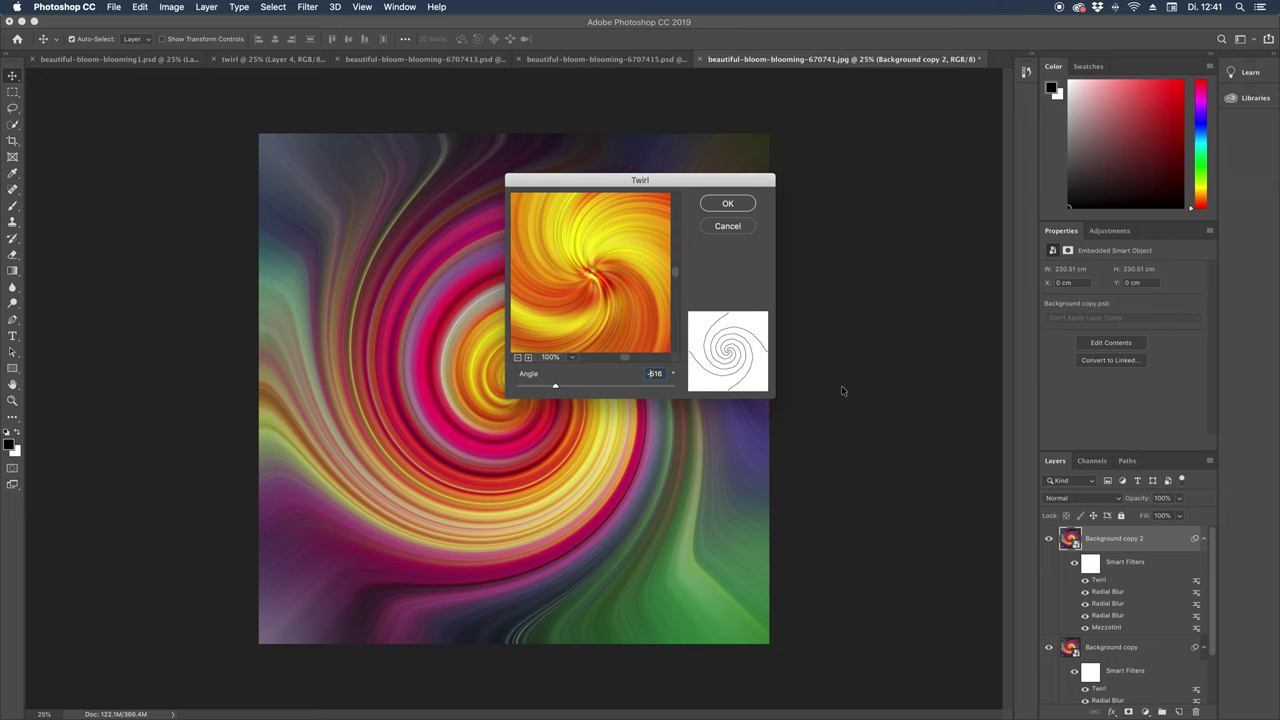
key(Delete)
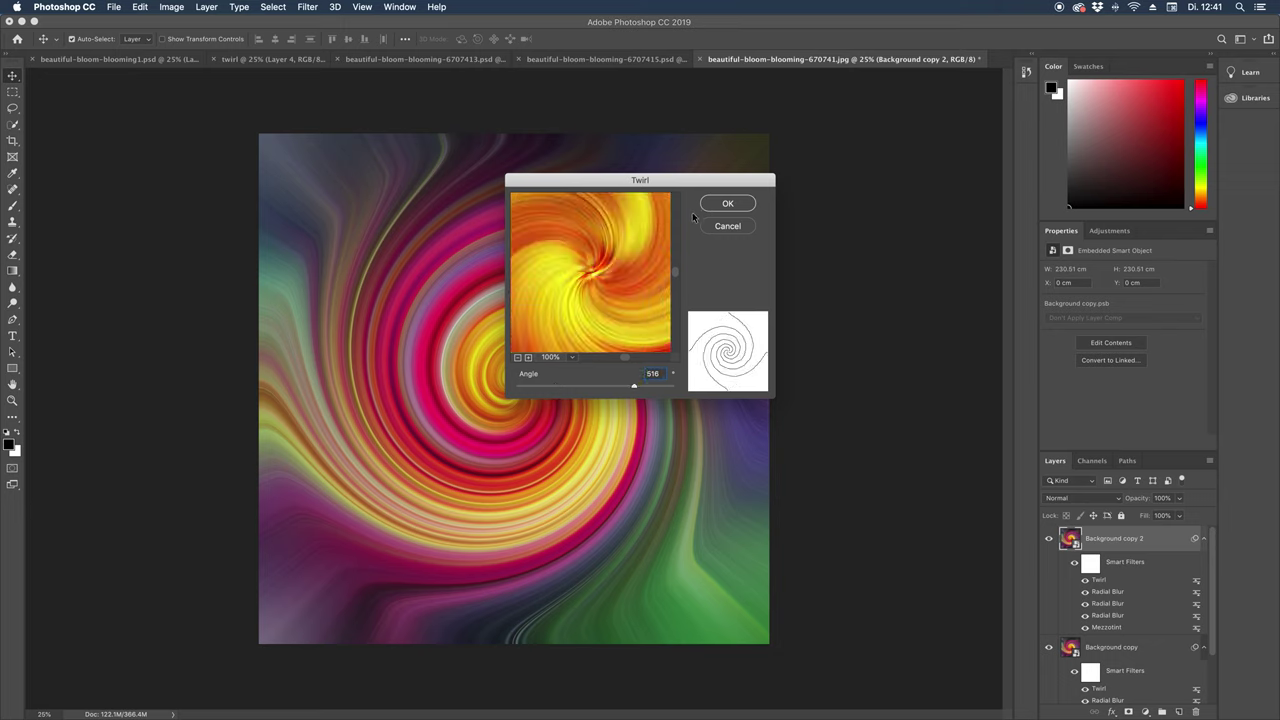
click(716, 207)
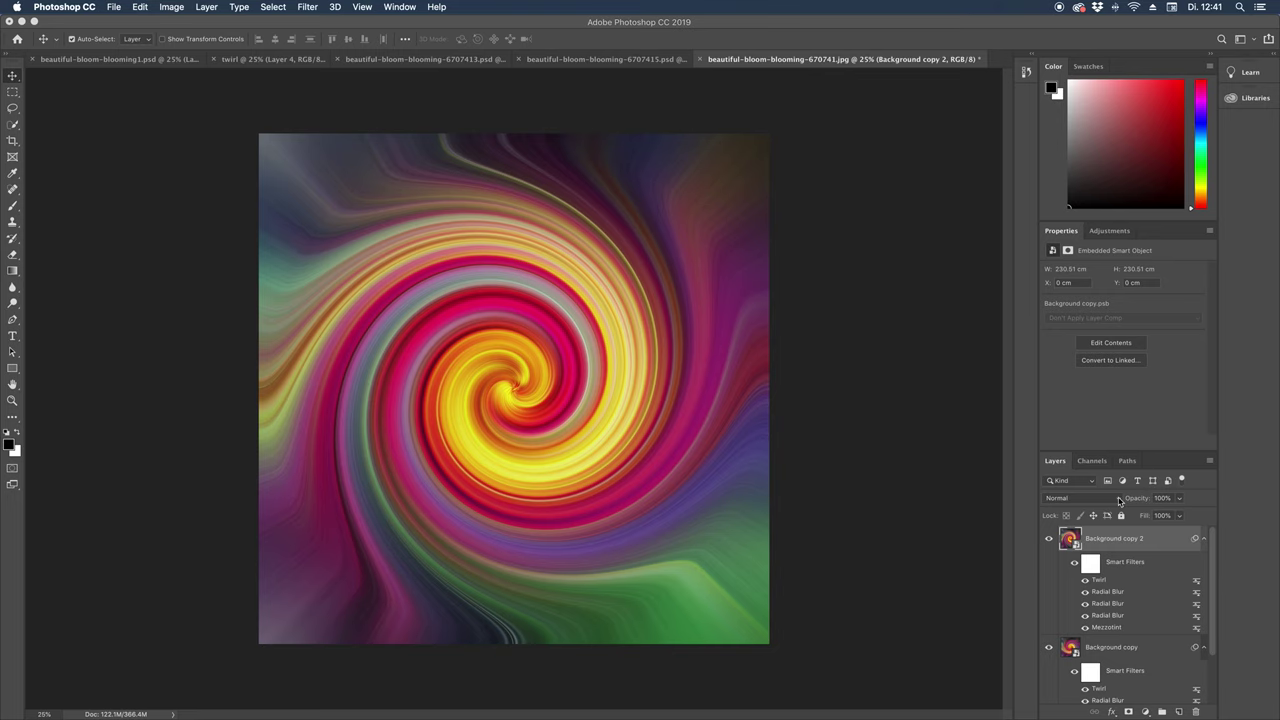
- Switch Background copy 2's blend mode to Lighten
click(1118, 498)
click(1118, 499)
click(1108, 502)
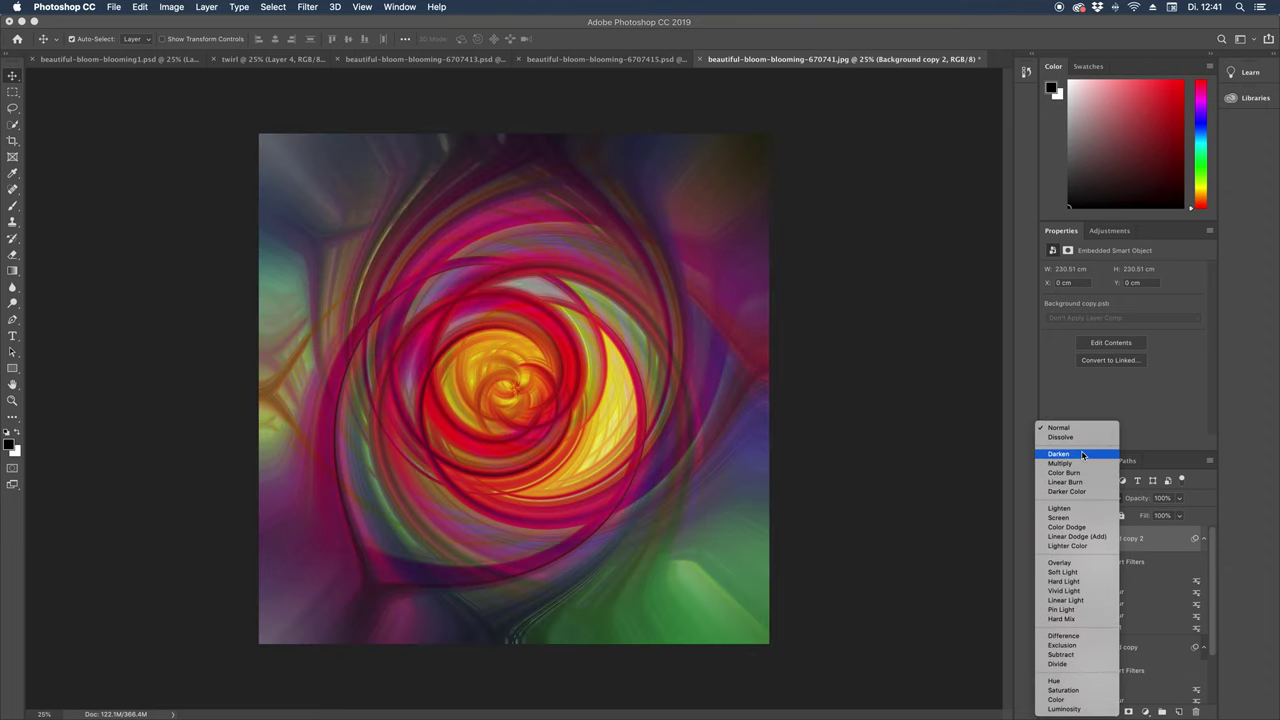
click(1072, 510)
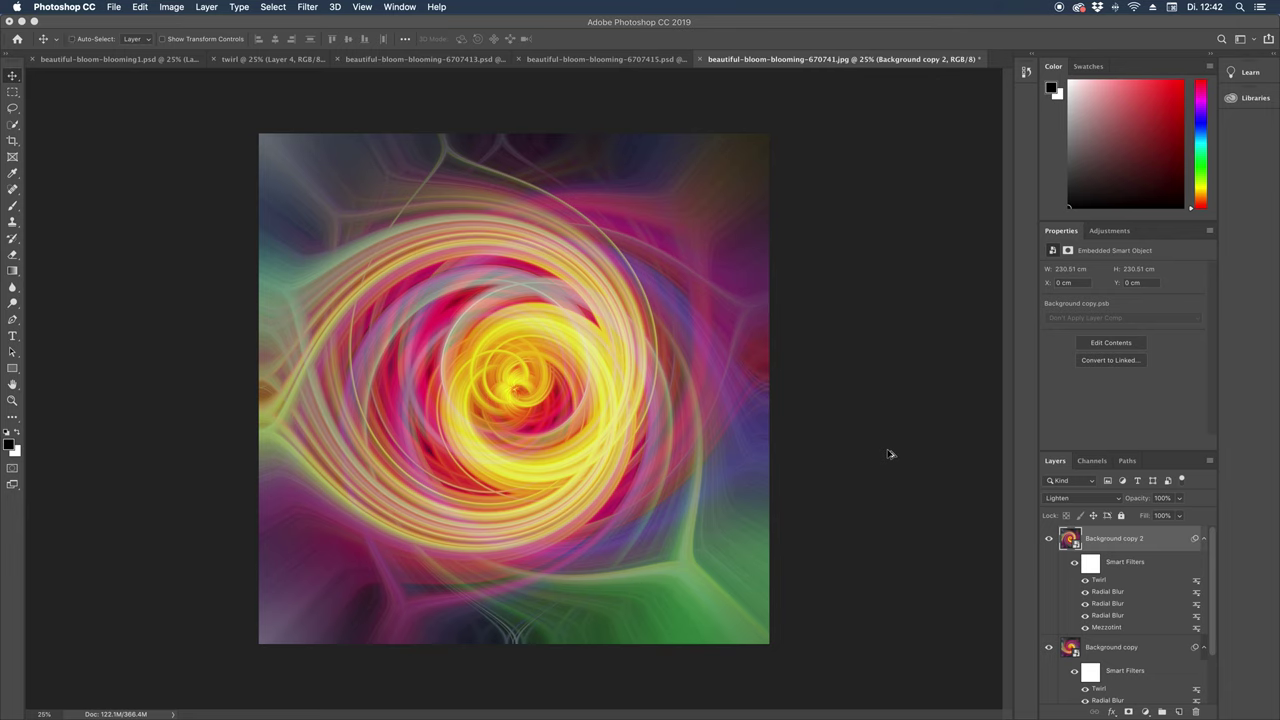
- Stamp all visible layers into a new Layer 1 at the top of the stack
key(ctrl+alt+shift+e)
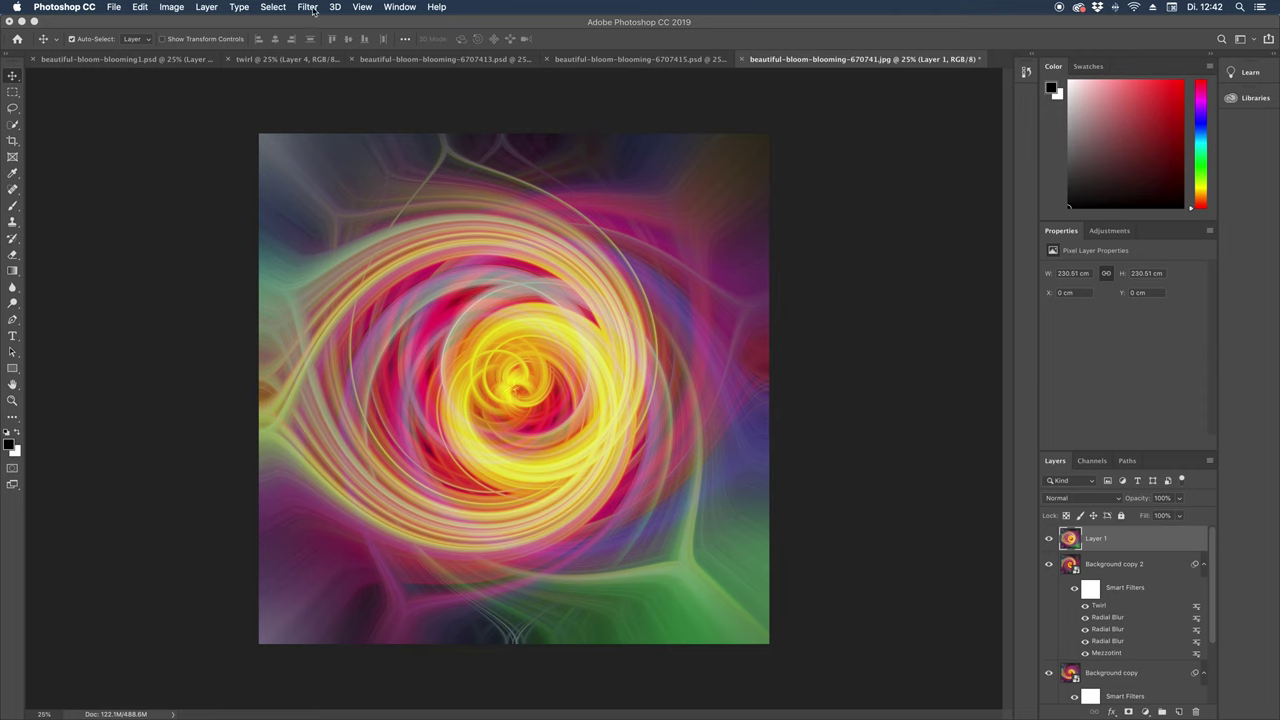
click(309, 7)
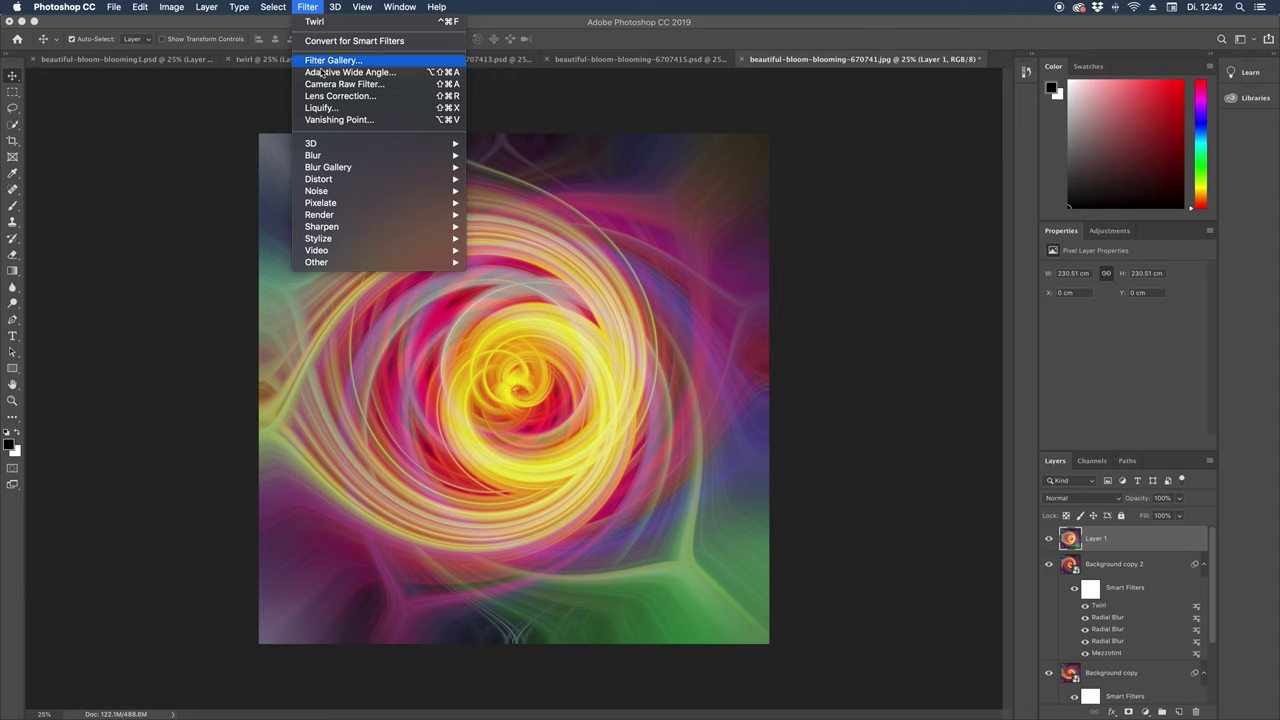
- In Camera Raw on Layer 1, set Contrast +63, Temperature +13, Texture and Clarity +100
click(357, 90)
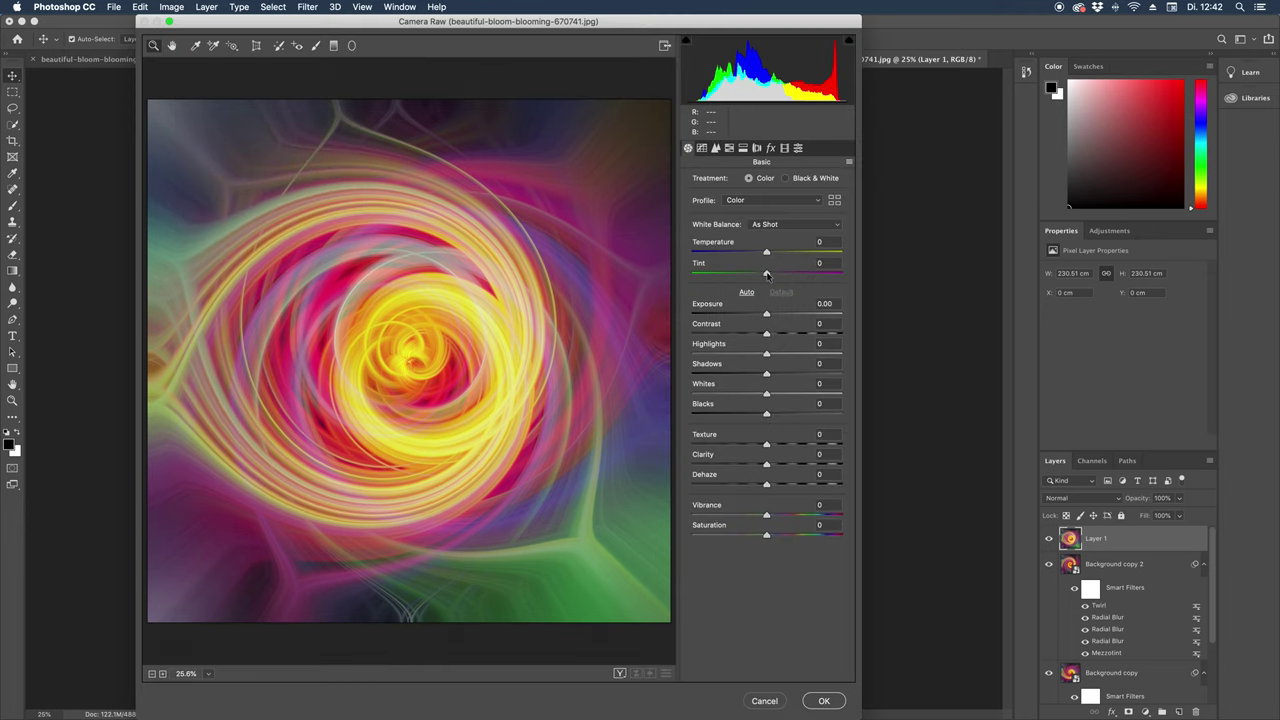
drag(767, 335, 815, 337)
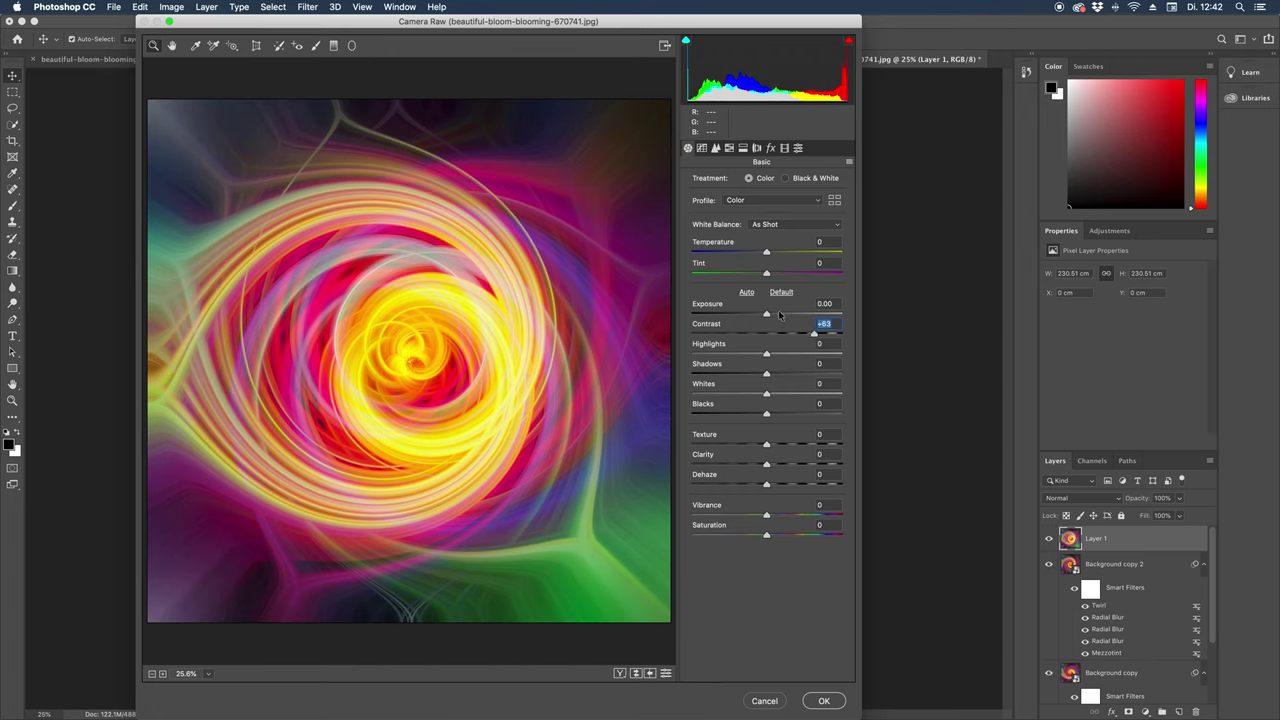
drag(766, 251, 777, 253)
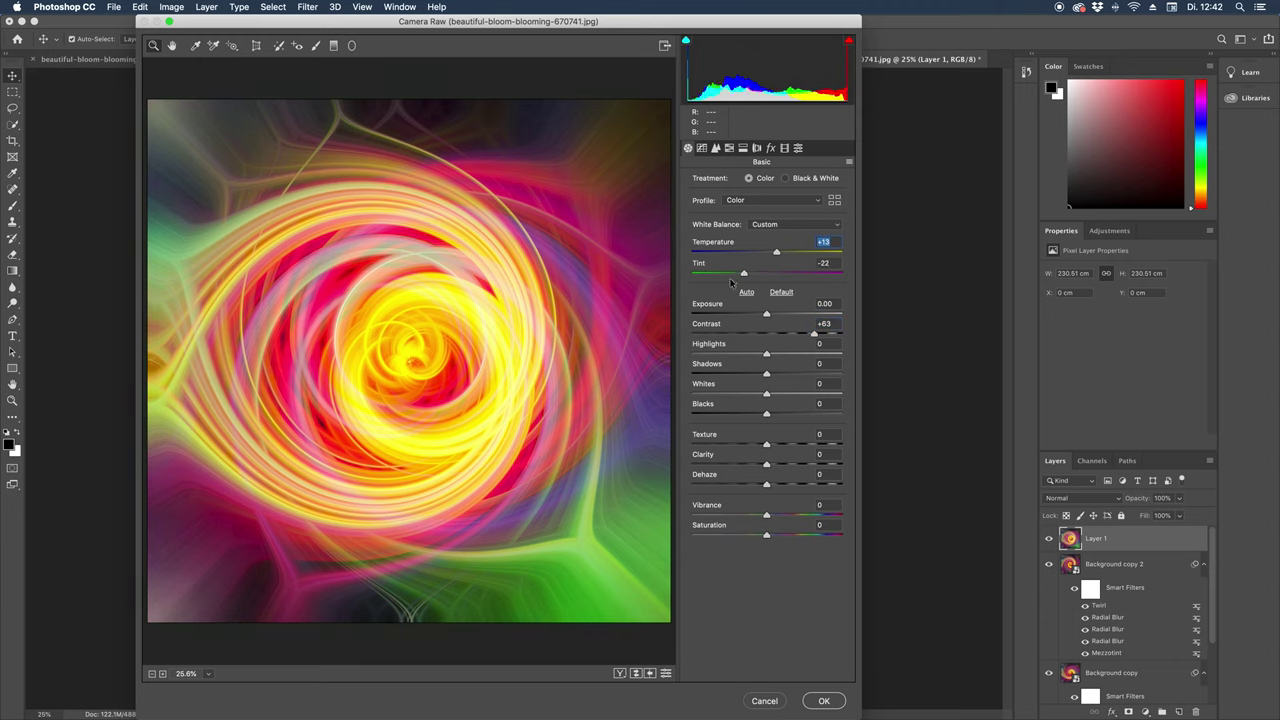
mouse_move(766, 273)
mouse_down()
mouse_move(778, 273)
mouse_move(768, 291)
mouse_up()
key(Tab)
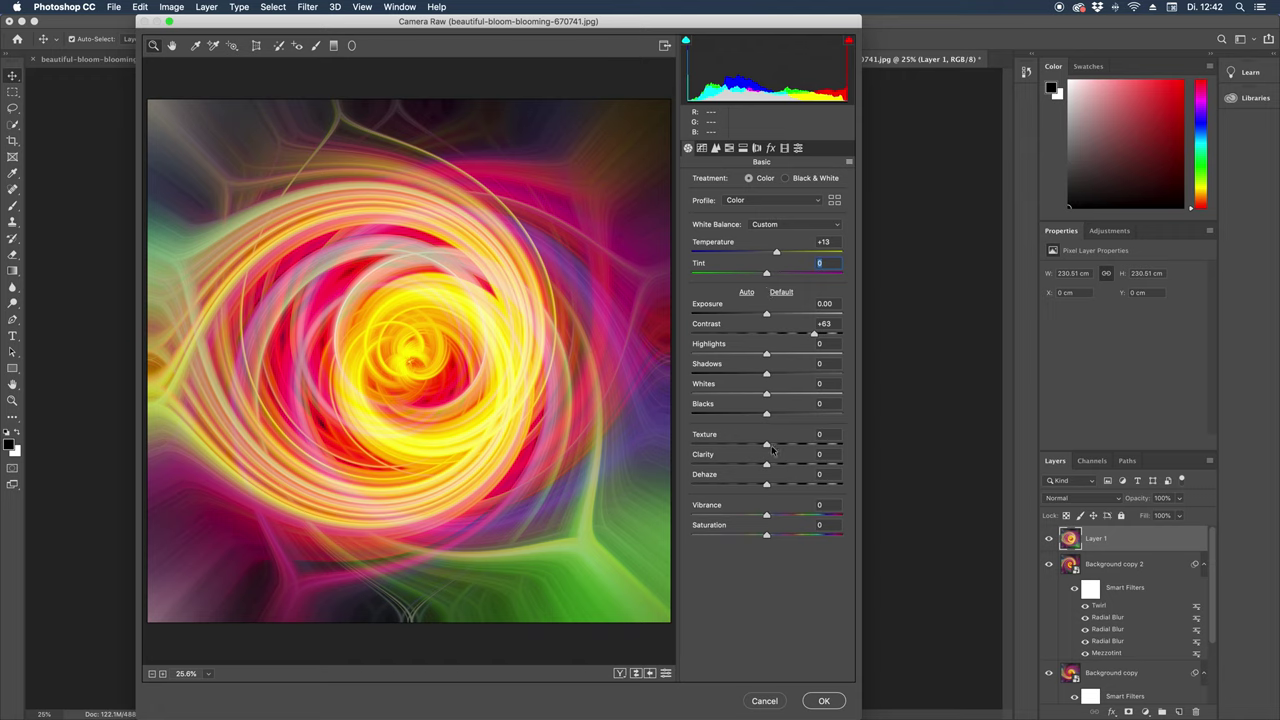
drag(767, 445, 850, 446)
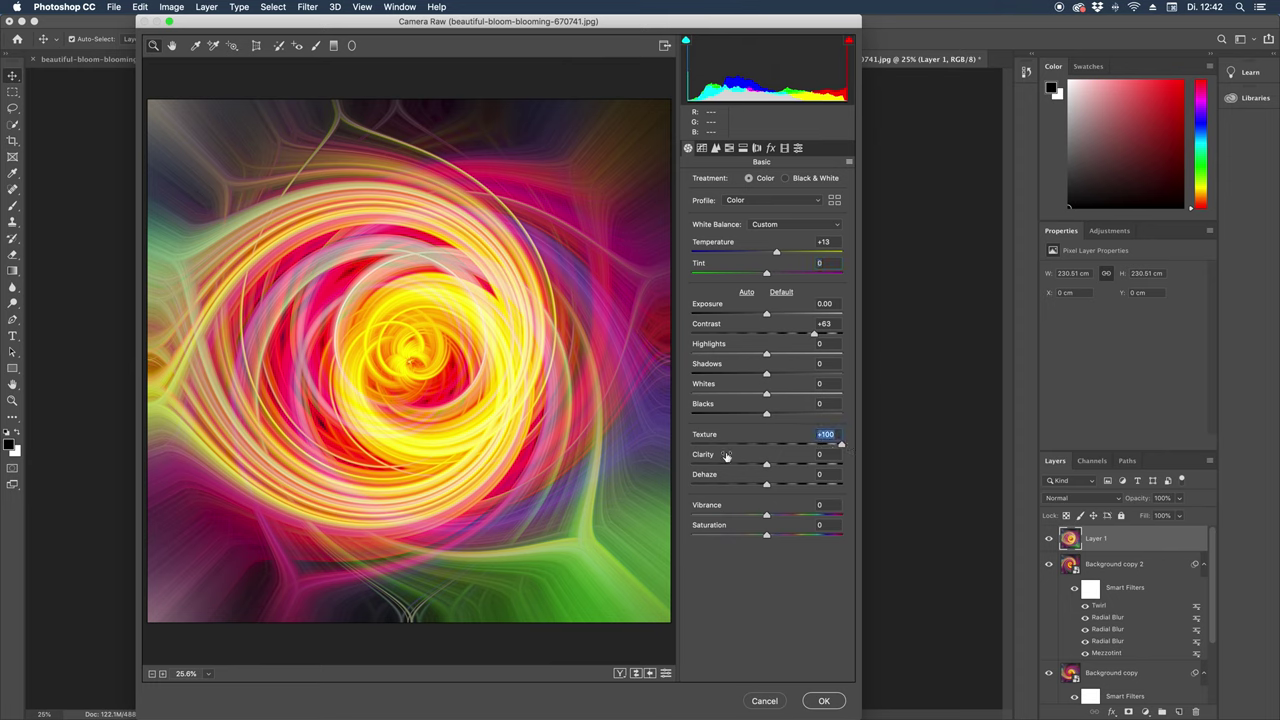
drag(765, 465, 845, 465)
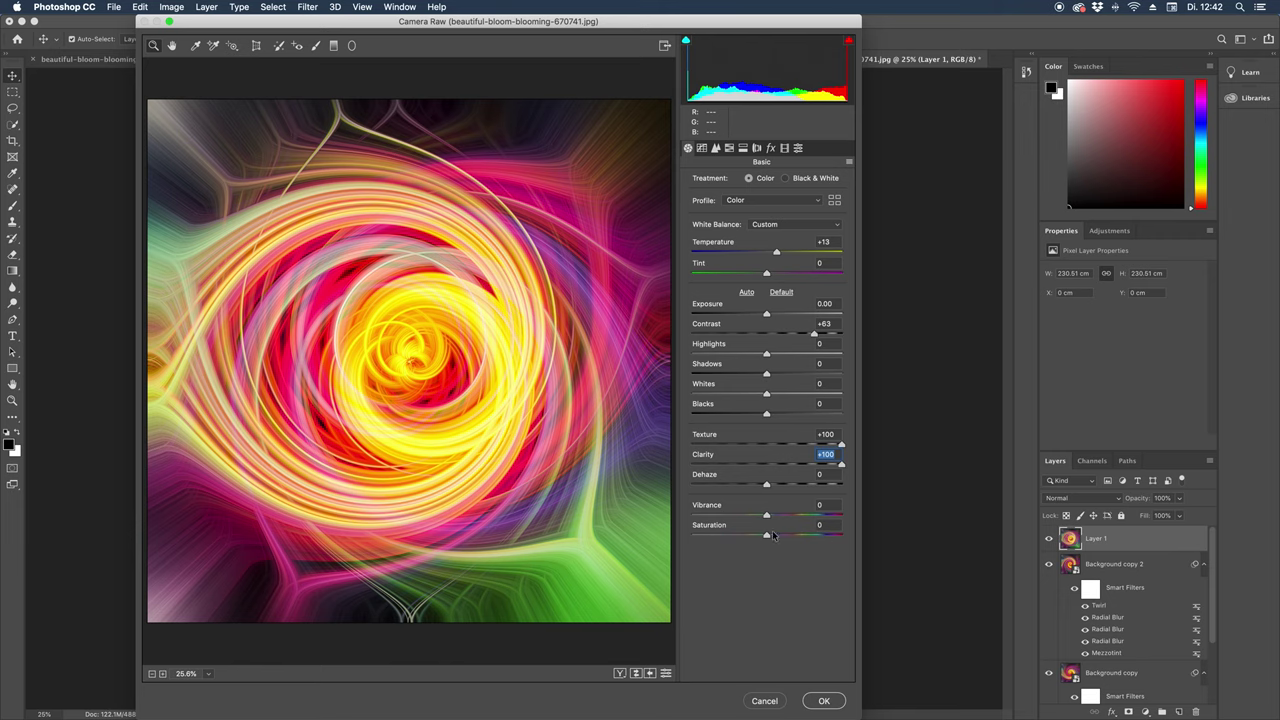
- Set Dehaze -12 and Vibrance +28, tune Highlights, Shadows and Whites, and apply
drag(767, 484, 853, 494)
drag(853, 494, 758, 495)
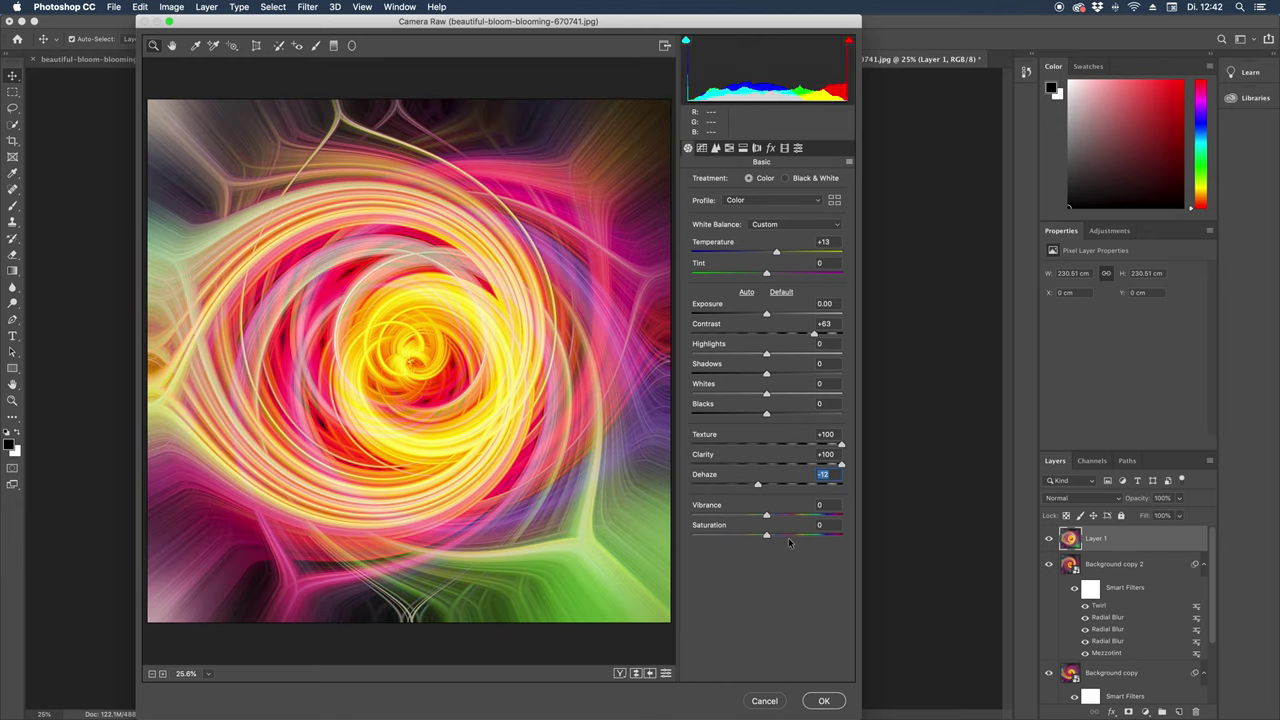
mouse_move(766, 515)
mouse_down()
mouse_move(815, 538)
mouse_move(763, 539)
mouse_up()
drag(766, 357, 766, 365)
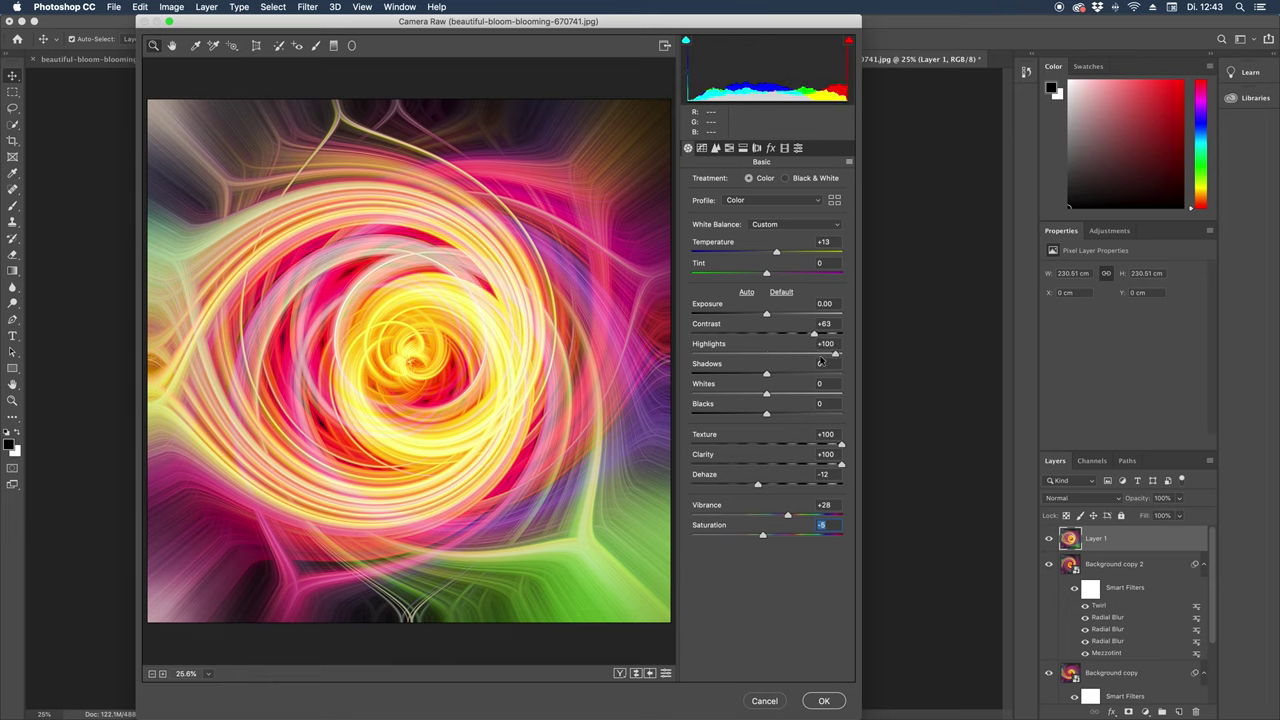
mouse_move(765, 355)
mouse_down()
mouse_move(786, 355)
mouse_move(720, 385)
mouse_up()
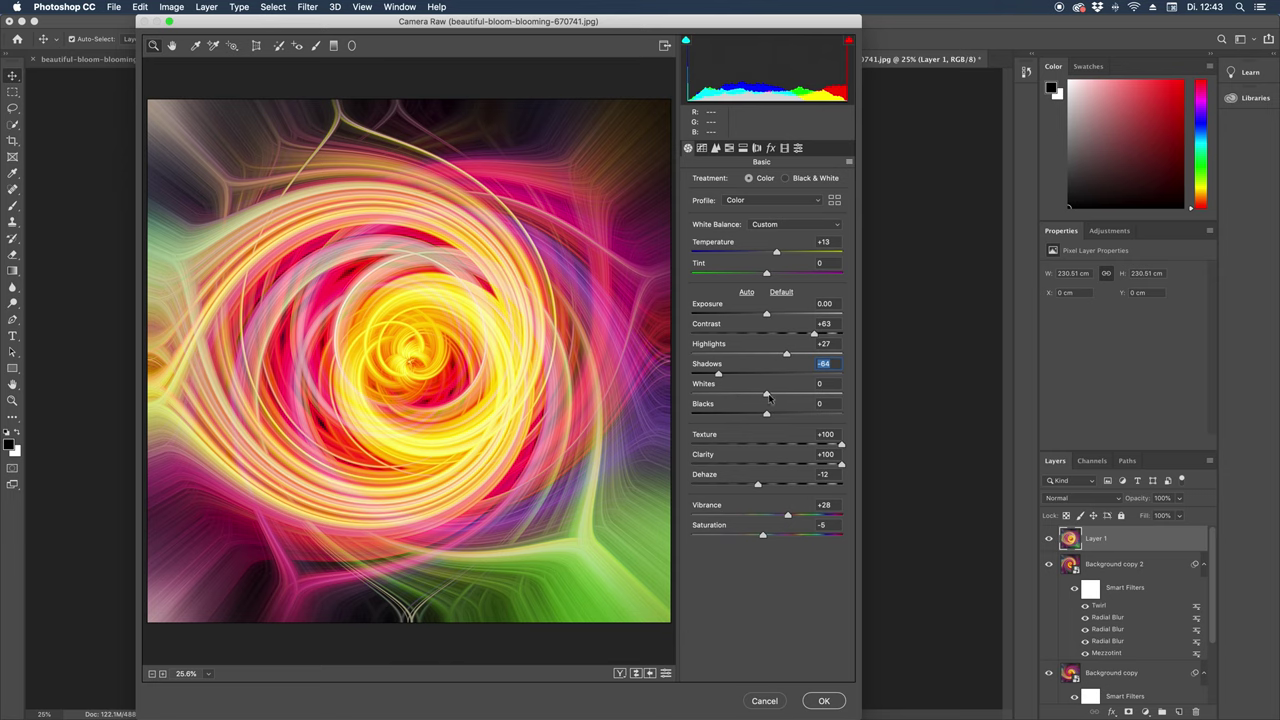
mouse_move(767, 394)
mouse_down()
mouse_move(787, 393)
mouse_move(744, 414)
mouse_up()
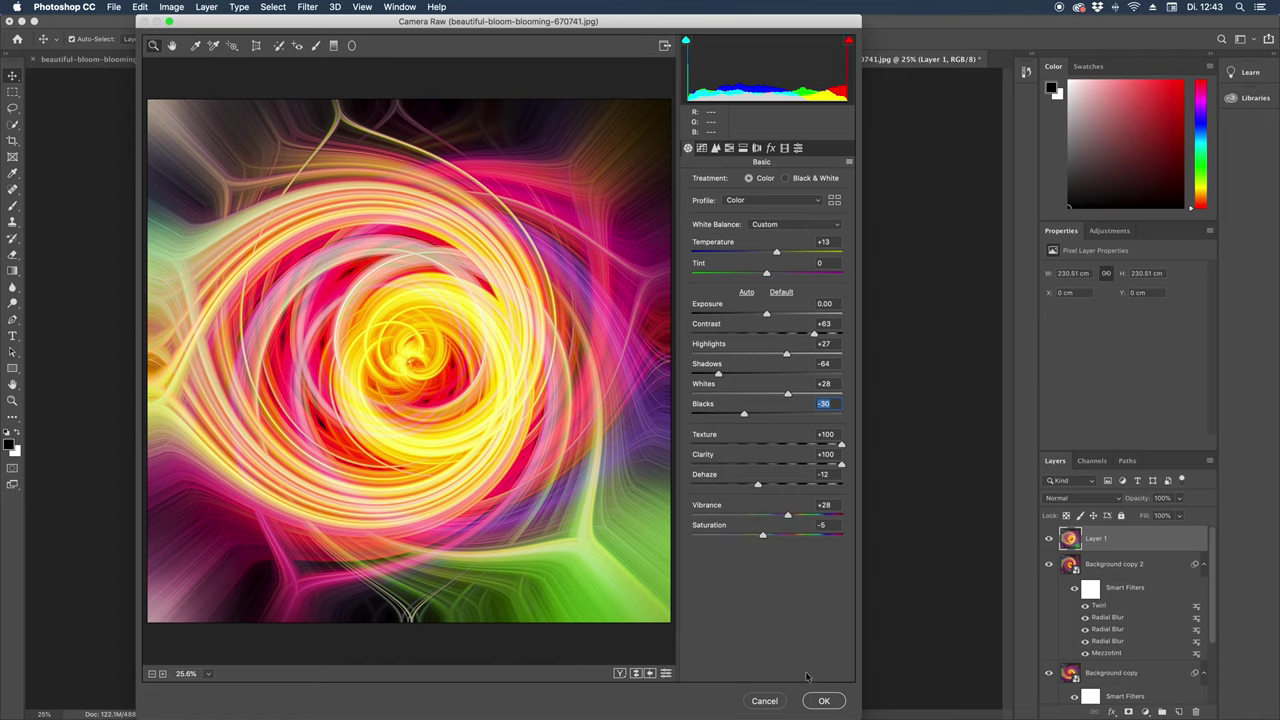
click(828, 703)
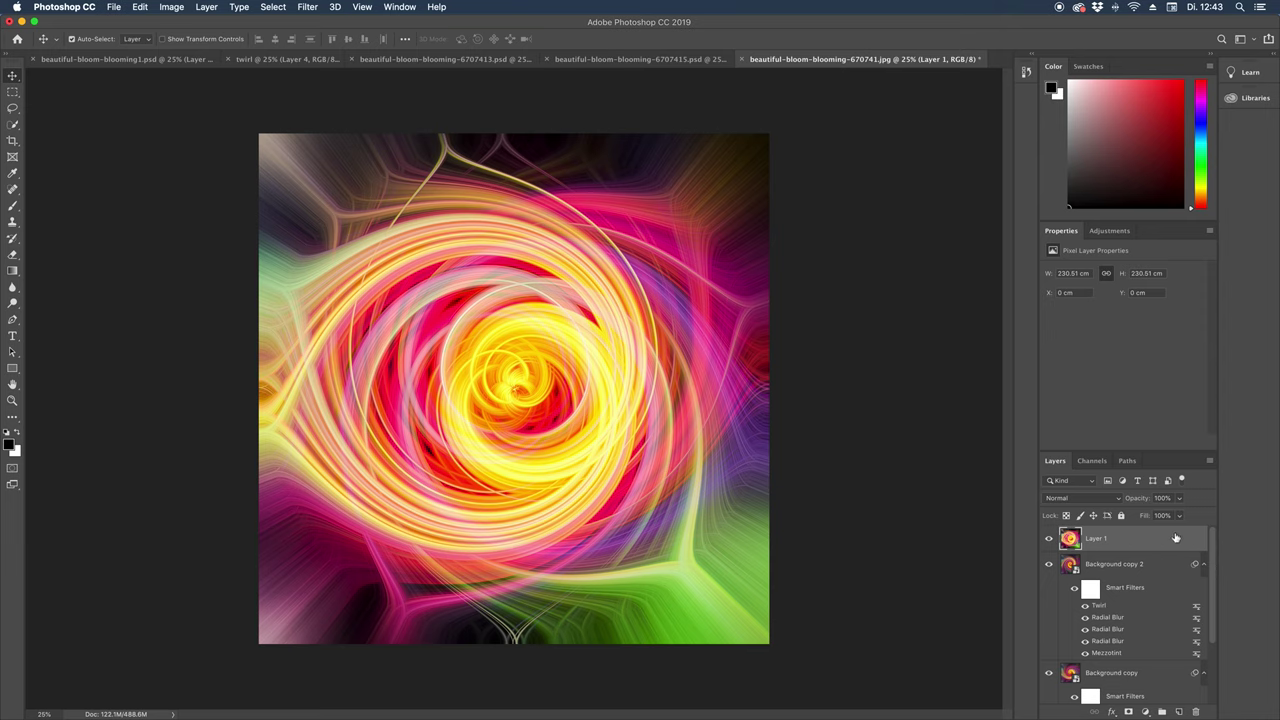
- Flip a Layer 1 copy horizontally in Lighten mode and stamp the result into Layer 2
drag(1179, 538, 1179, 711)
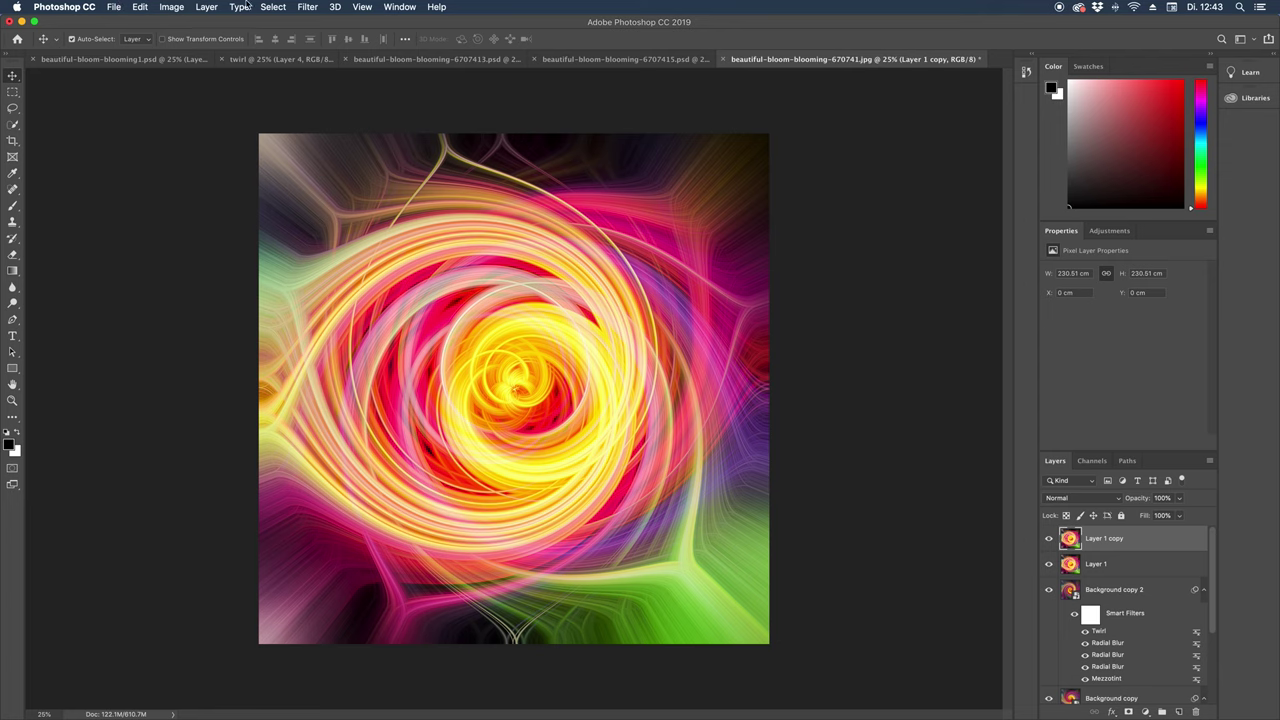
click(143, 9)
mouse_move(162, 297)
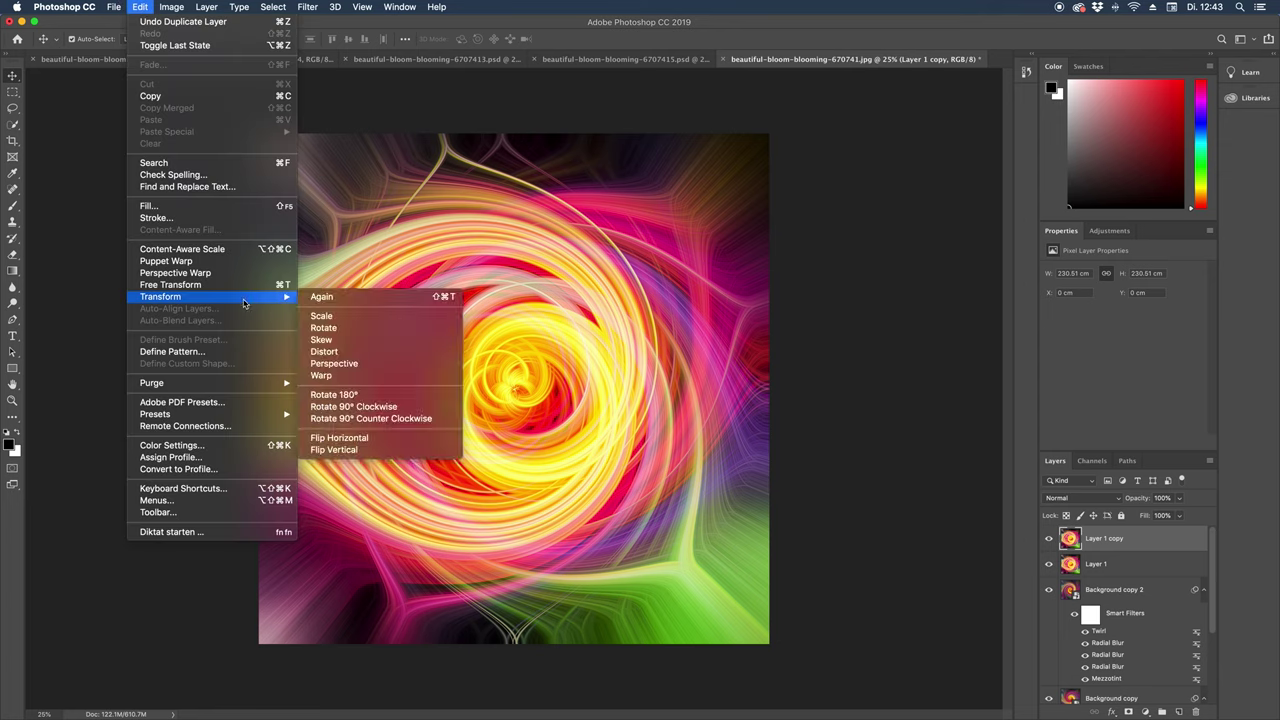
click(395, 441)
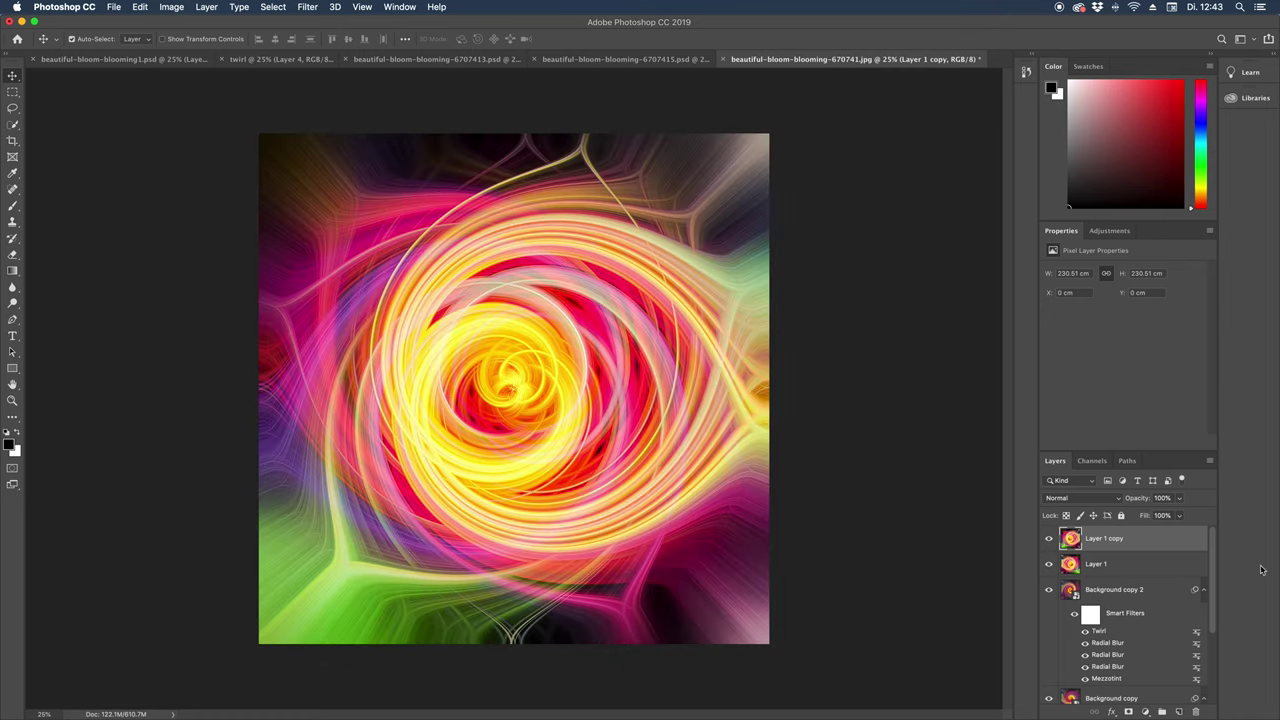
click(1119, 499)
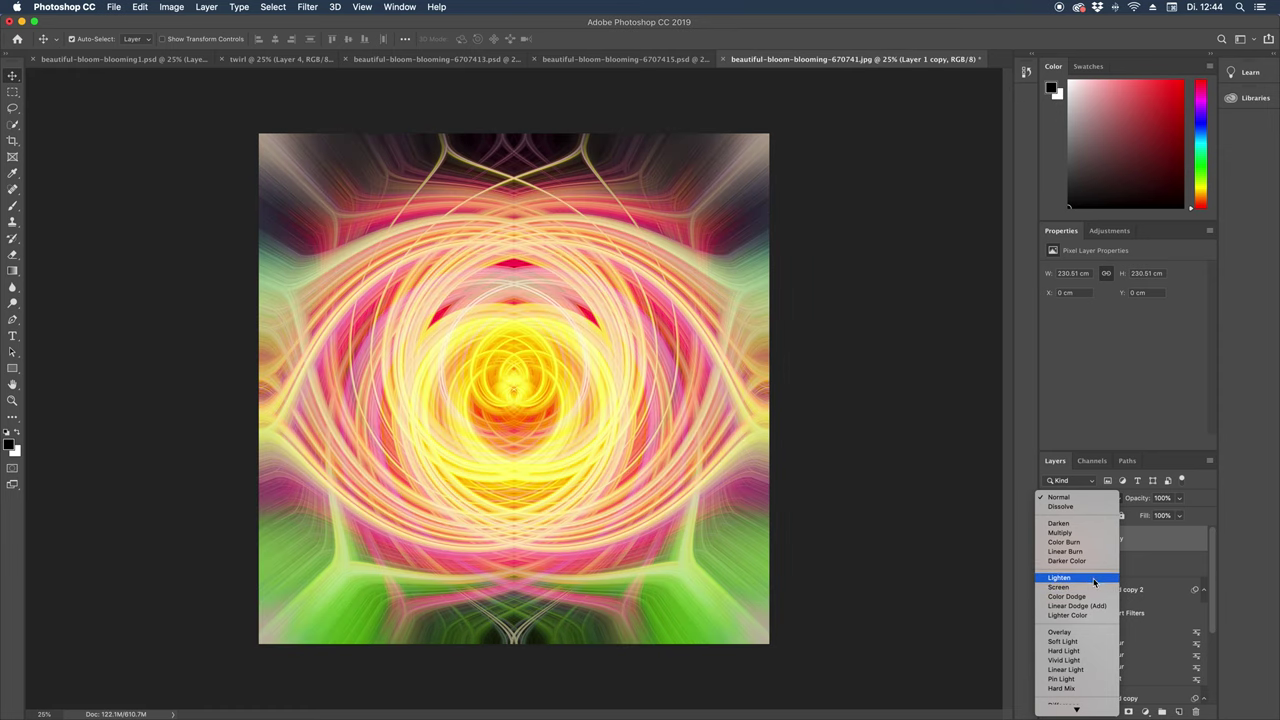
click(1094, 581)
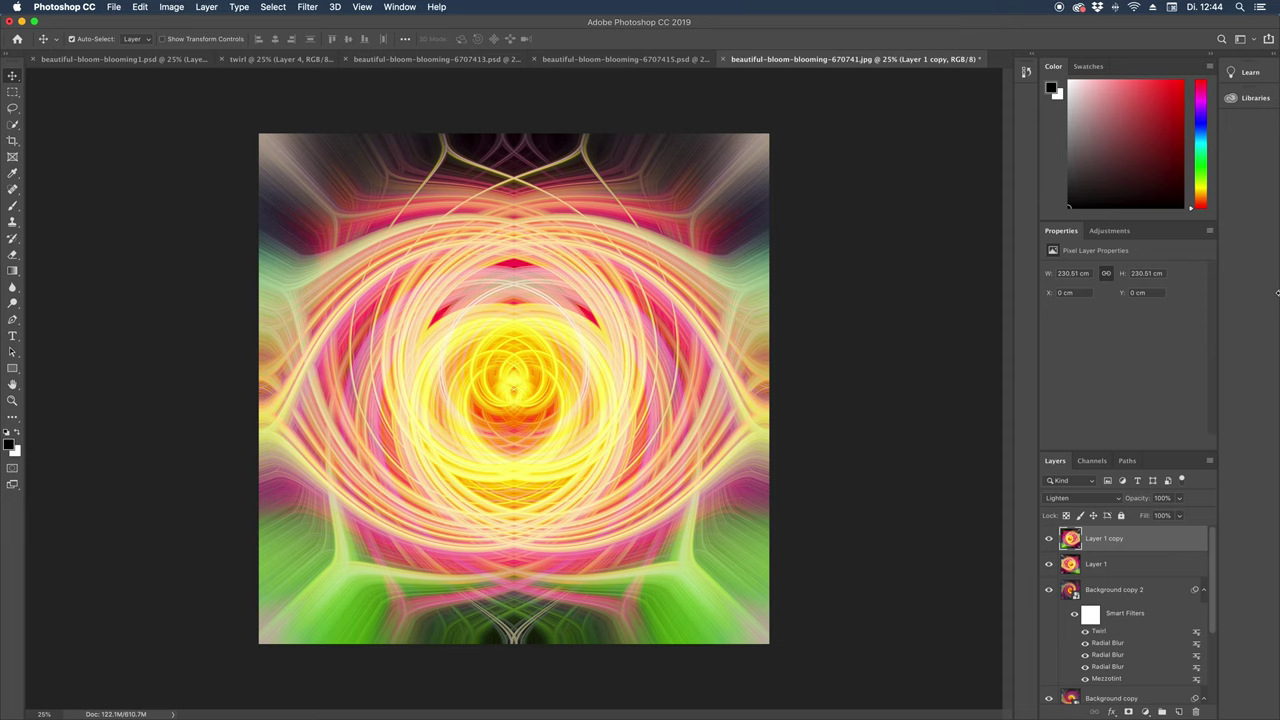
key(super+alt+shift+e)
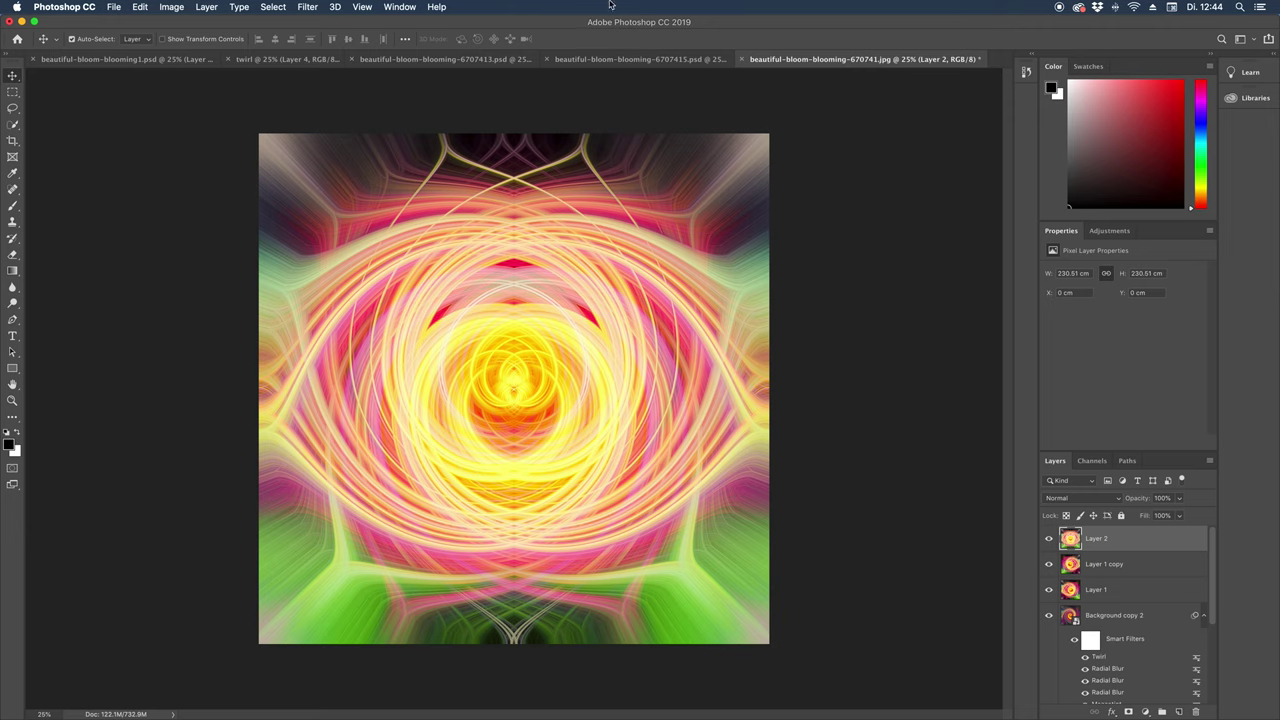
- Give Layer 2 Camera Raw Texture and Clarity +100, Dehaze -25, Vibrance +10, Saturation +13
click(300, 7)
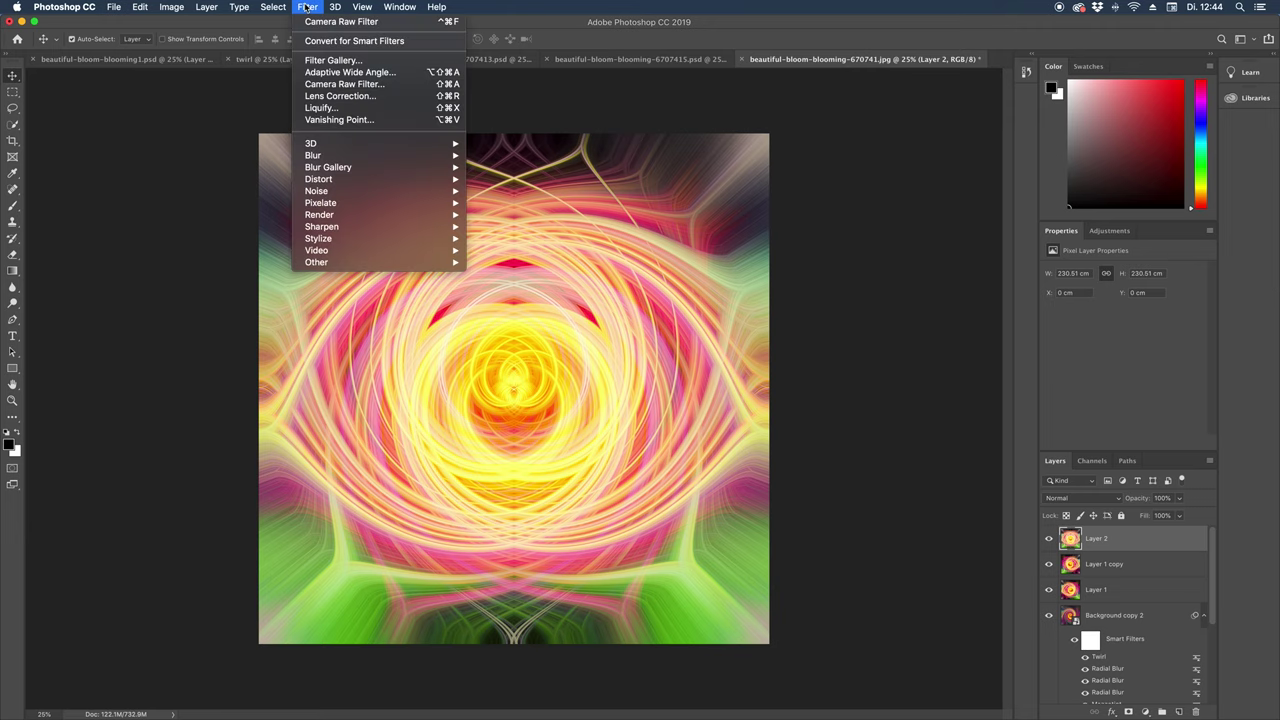
click(369, 87)
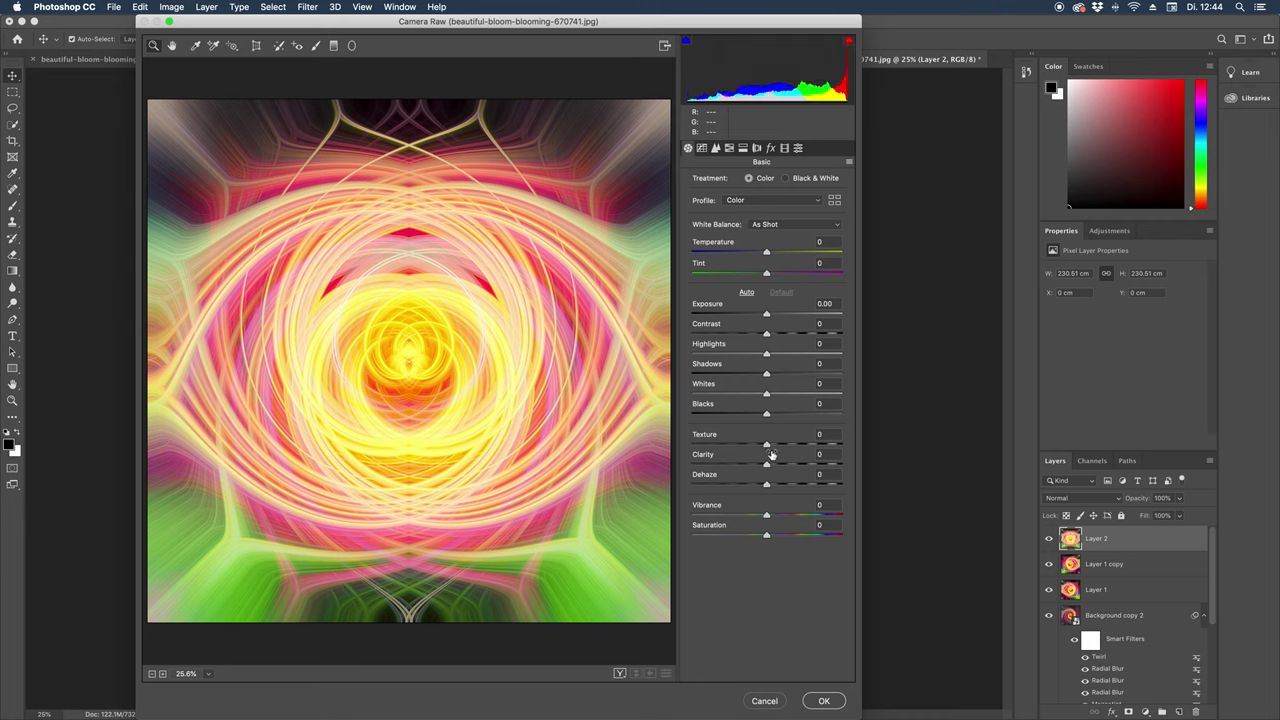
drag(766, 445, 845, 449)
drag(766, 465, 845, 466)
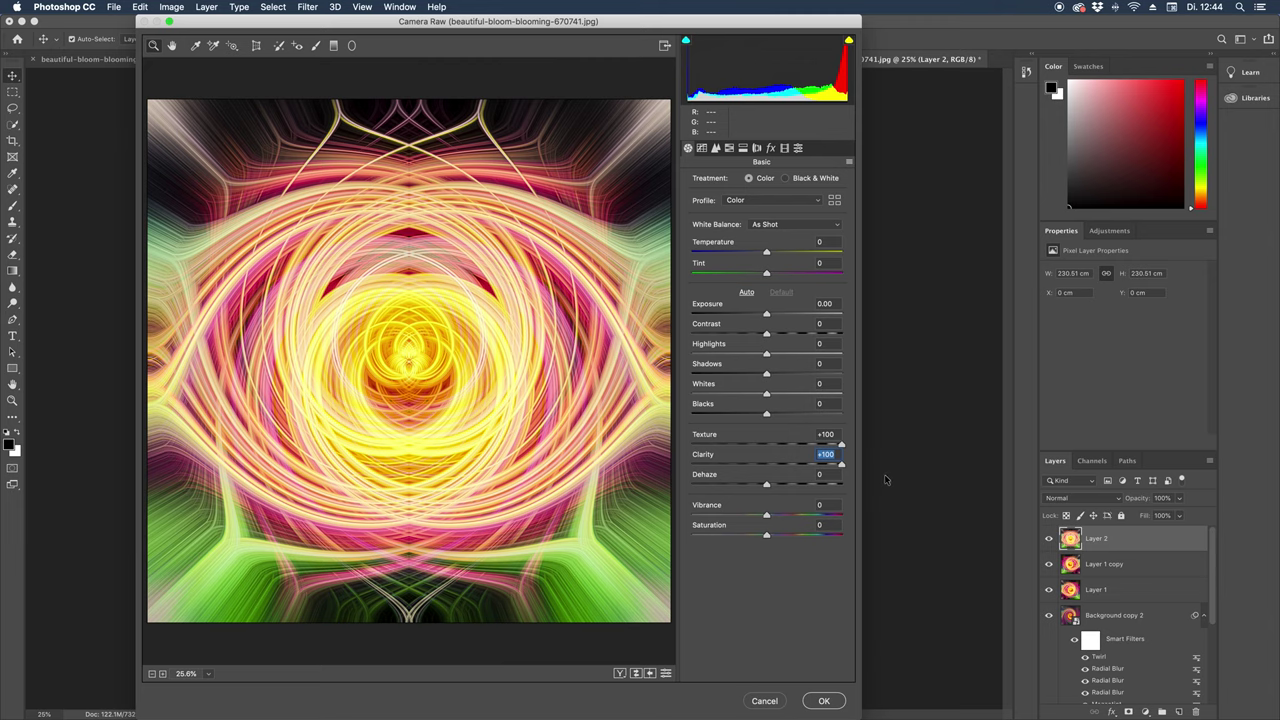
mouse_move(773, 484)
mouse_down()
mouse_move(752, 485)
mouse_move(780, 515)
mouse_move(742, 538)
mouse_move(776, 537)
mouse_move(773, 516)
mouse_up()
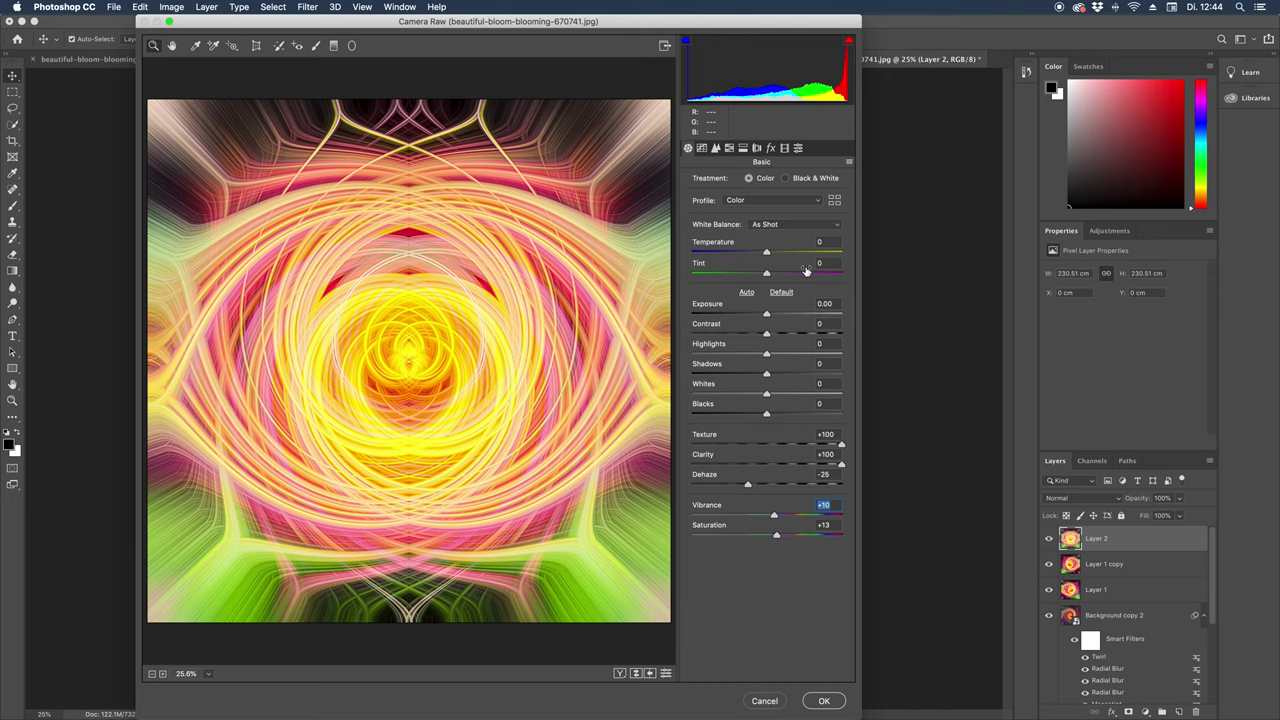
click(824, 700)
scroll(1075, 600, down, 5)
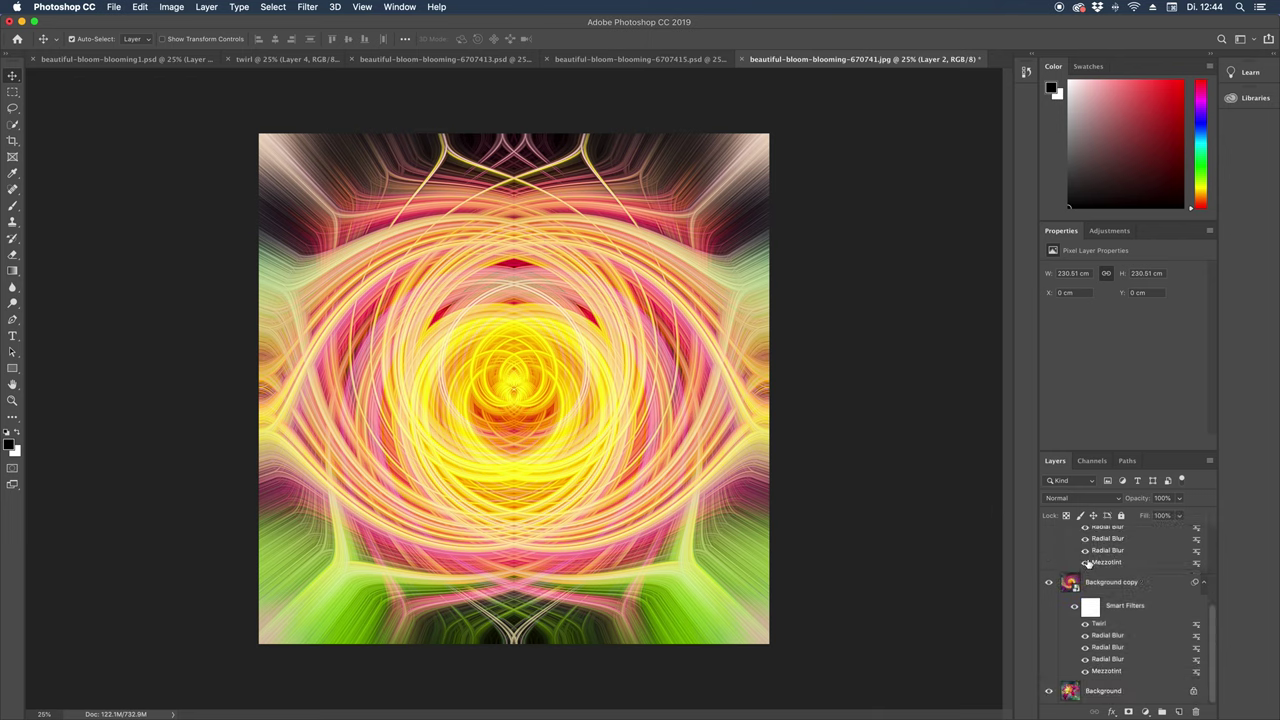
- Hide Background copy, show the Background, and toggle Layer 2 to compare with the original lily
click(1048, 691)
click(1049, 582)
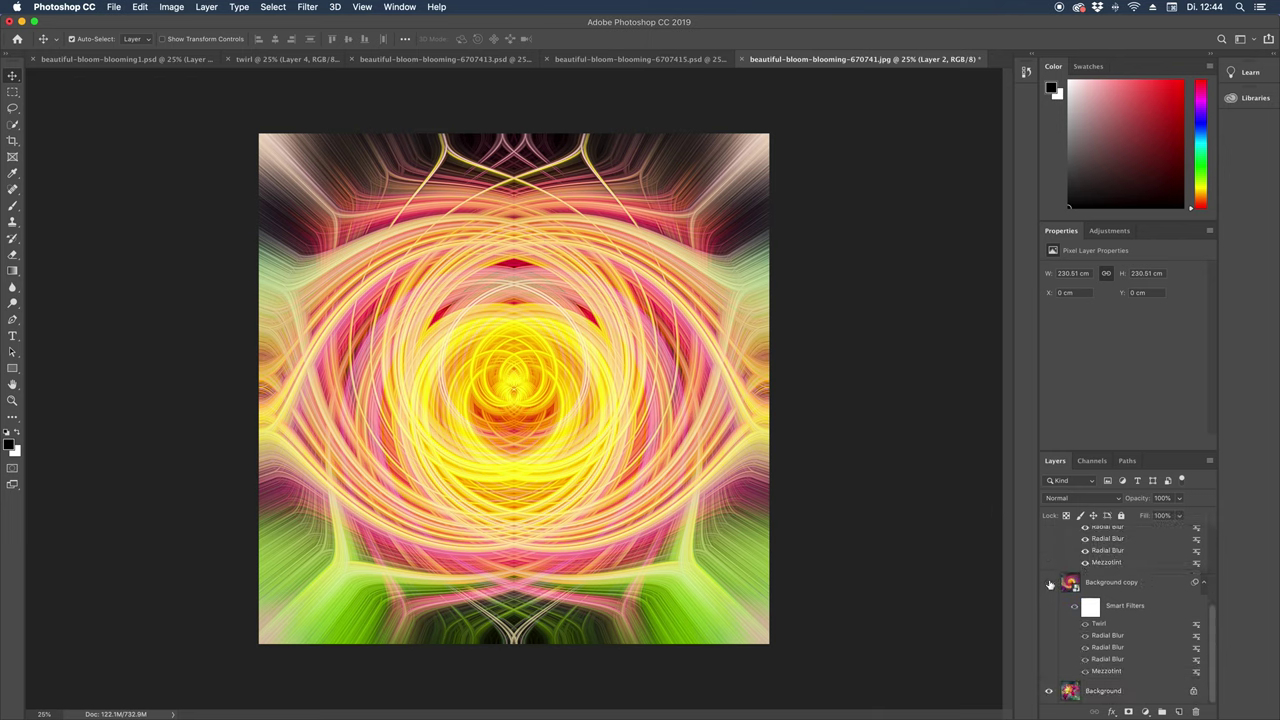
scroll(1049, 582, up, 5)
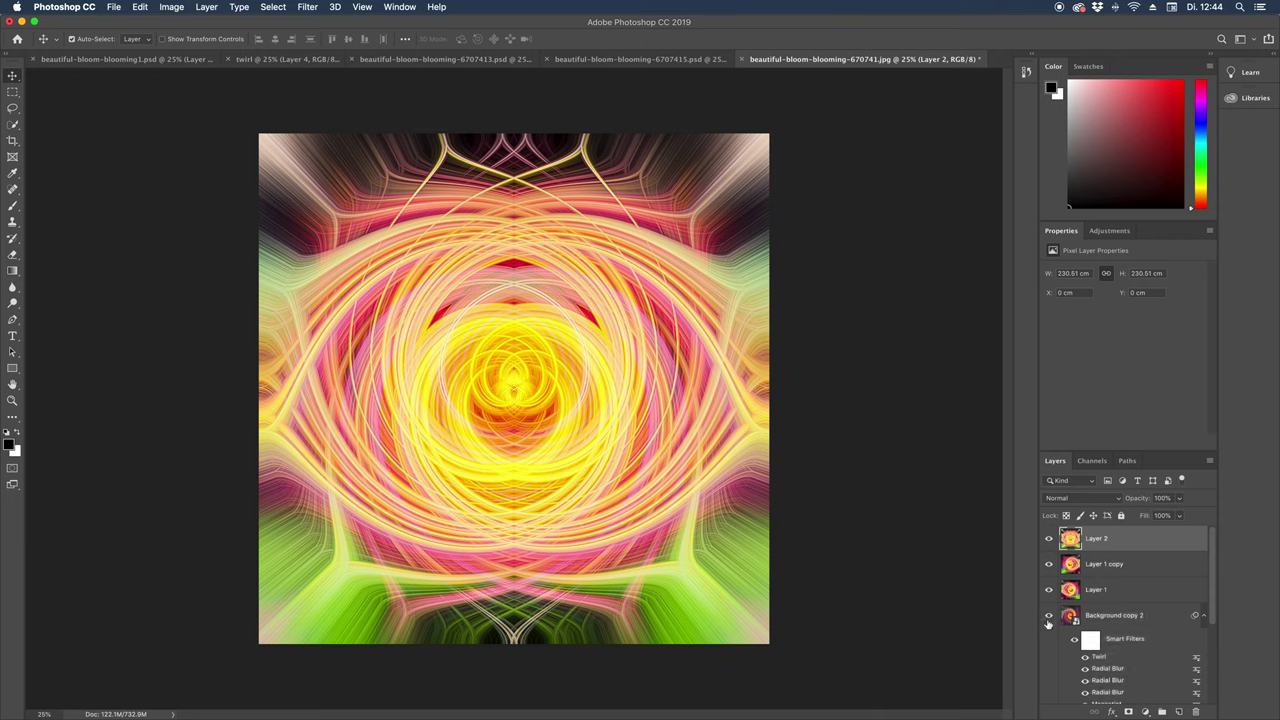
click(1049, 538)
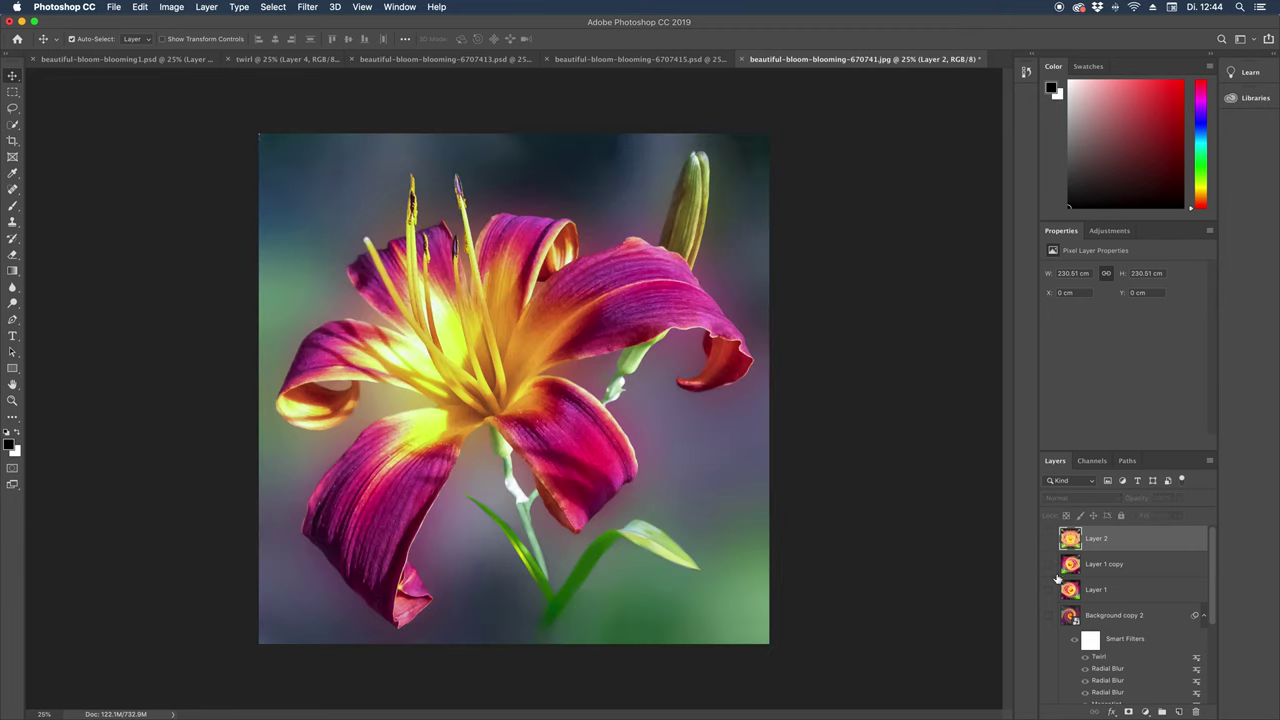
scroll(1058, 578, down, 5)
scroll(1050, 550, up, 5)
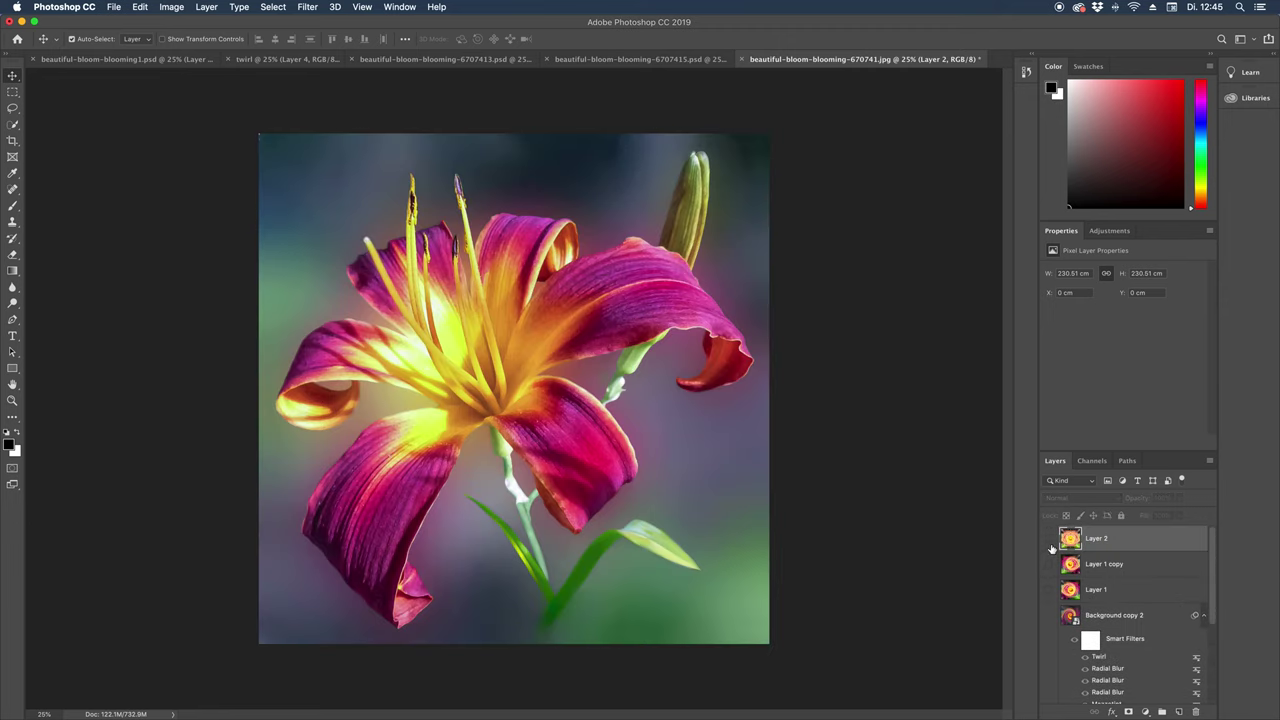
click(1049, 538)
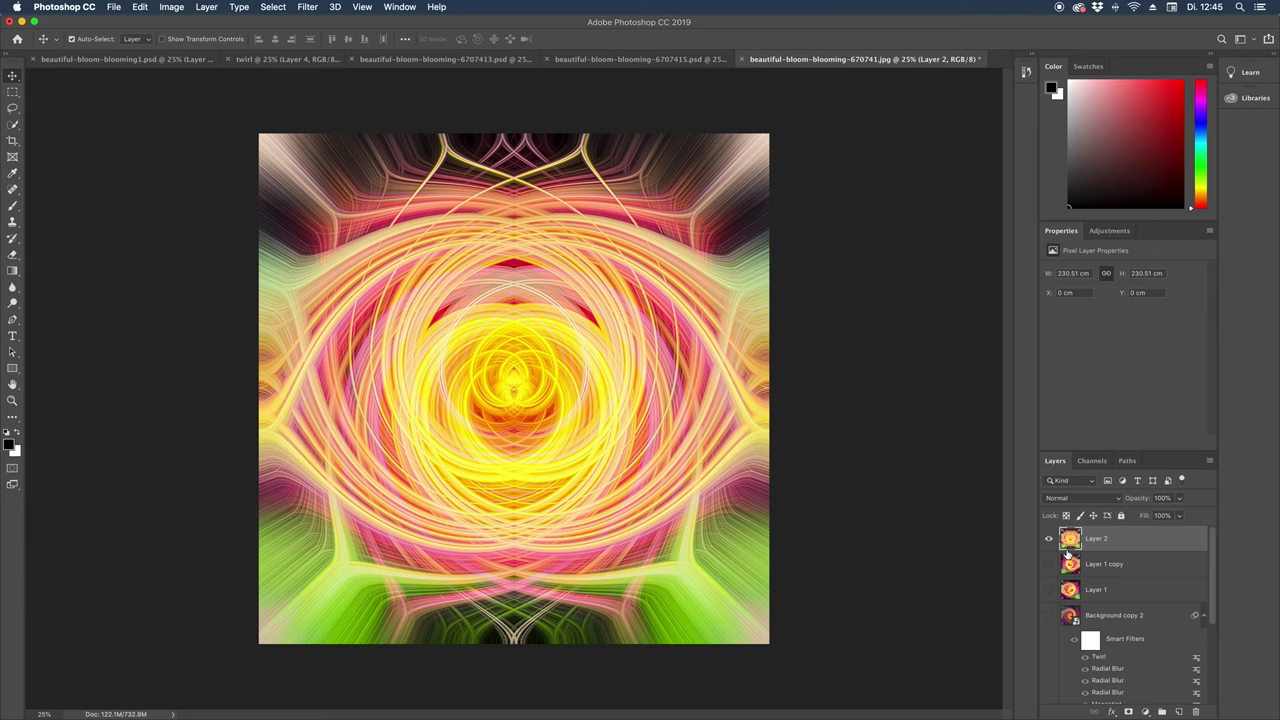
click(1049, 539)
click(1049, 541)
scroll(1180, 586, down, 3)
scroll(1180, 586, down, 3)
scroll(1176, 582, up, 5)
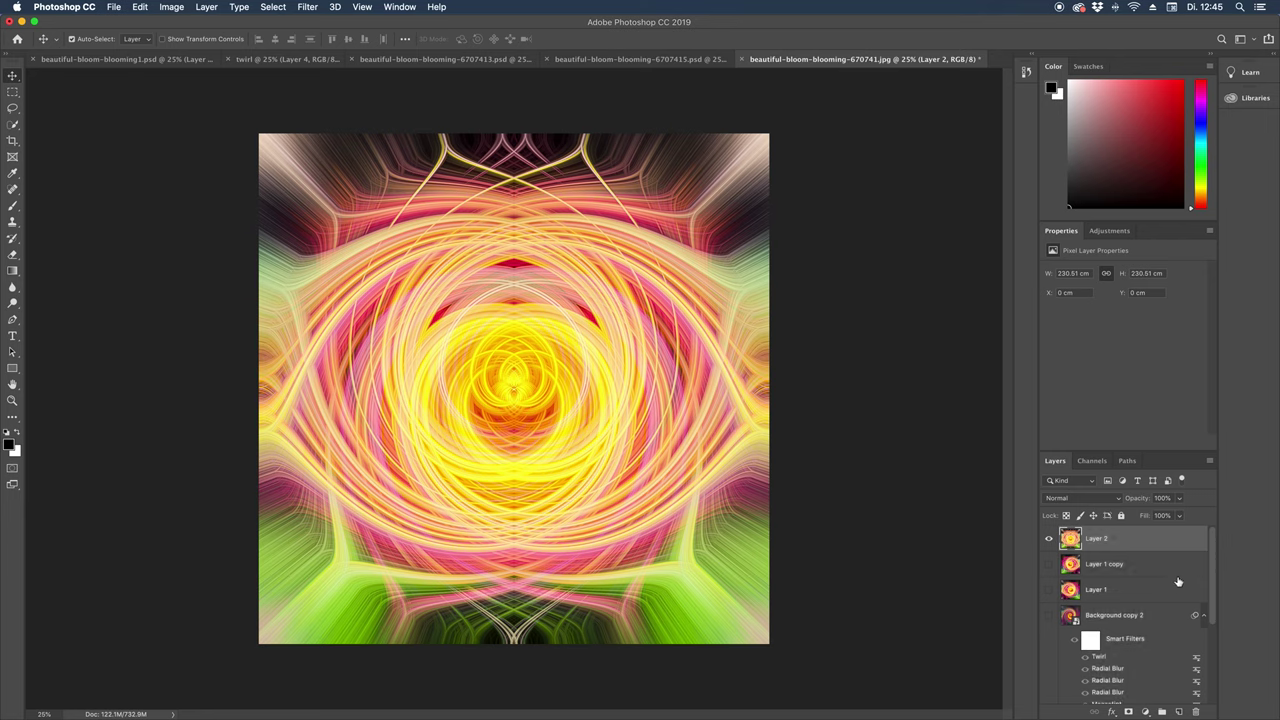